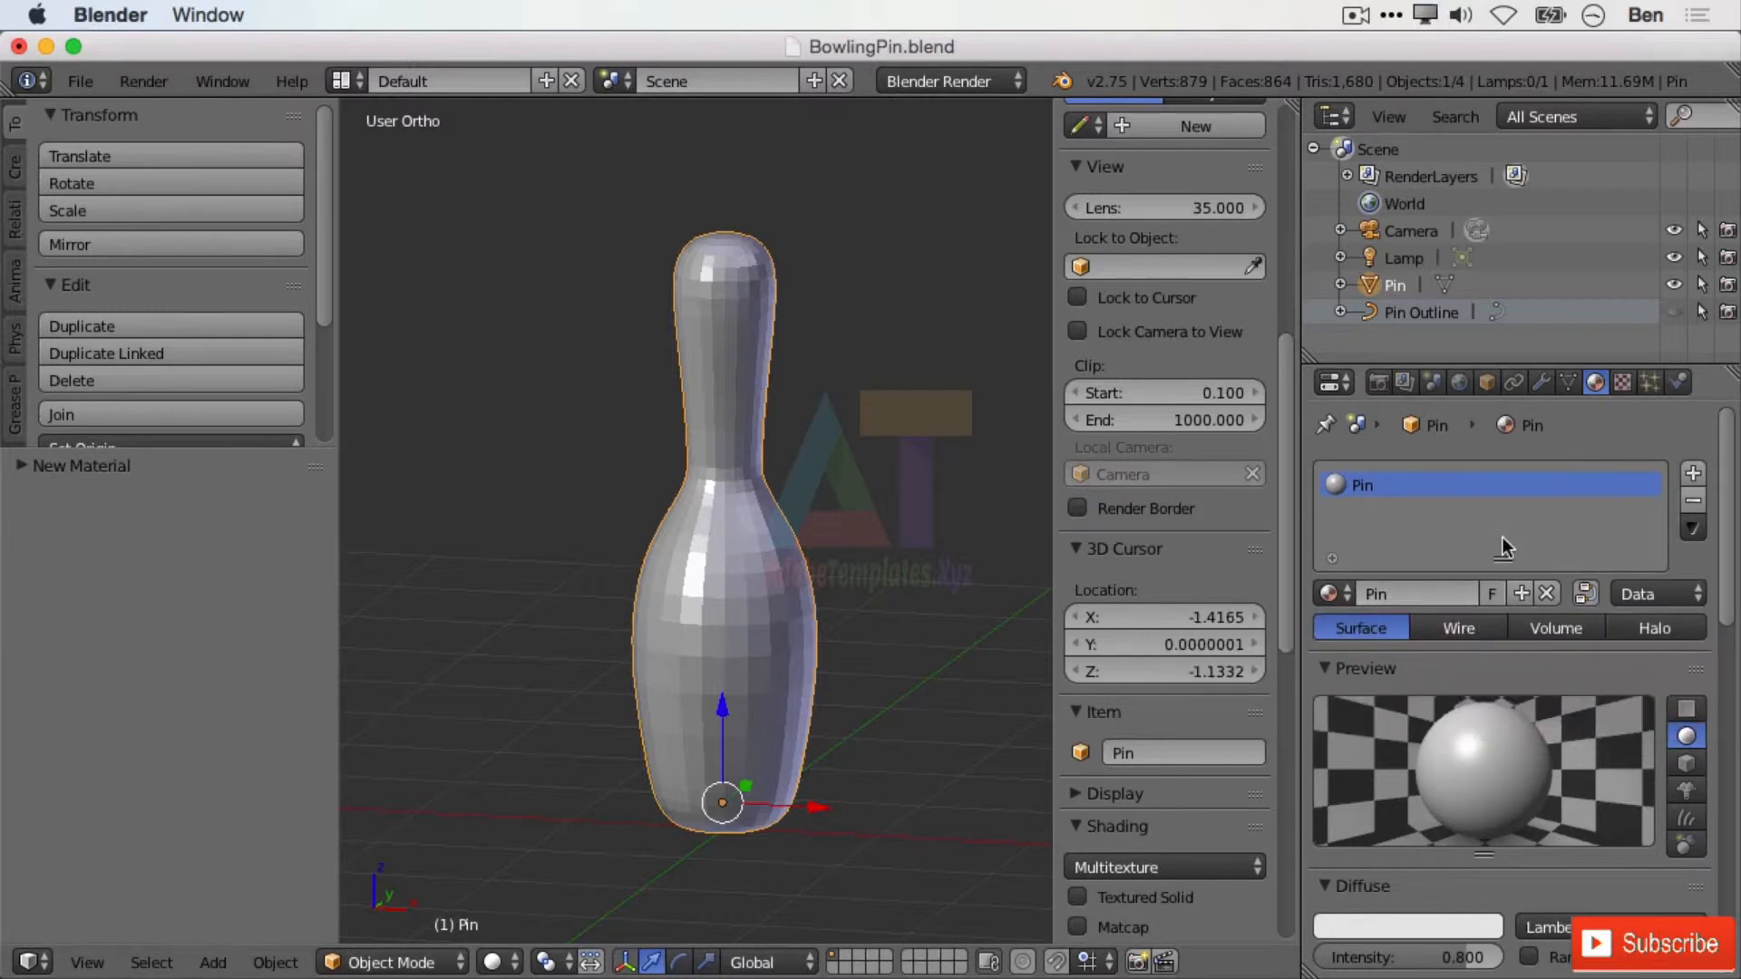
# - Add a second material slot to the bowling pin with a new material named Stripe
pyautogui.click(1692, 475)
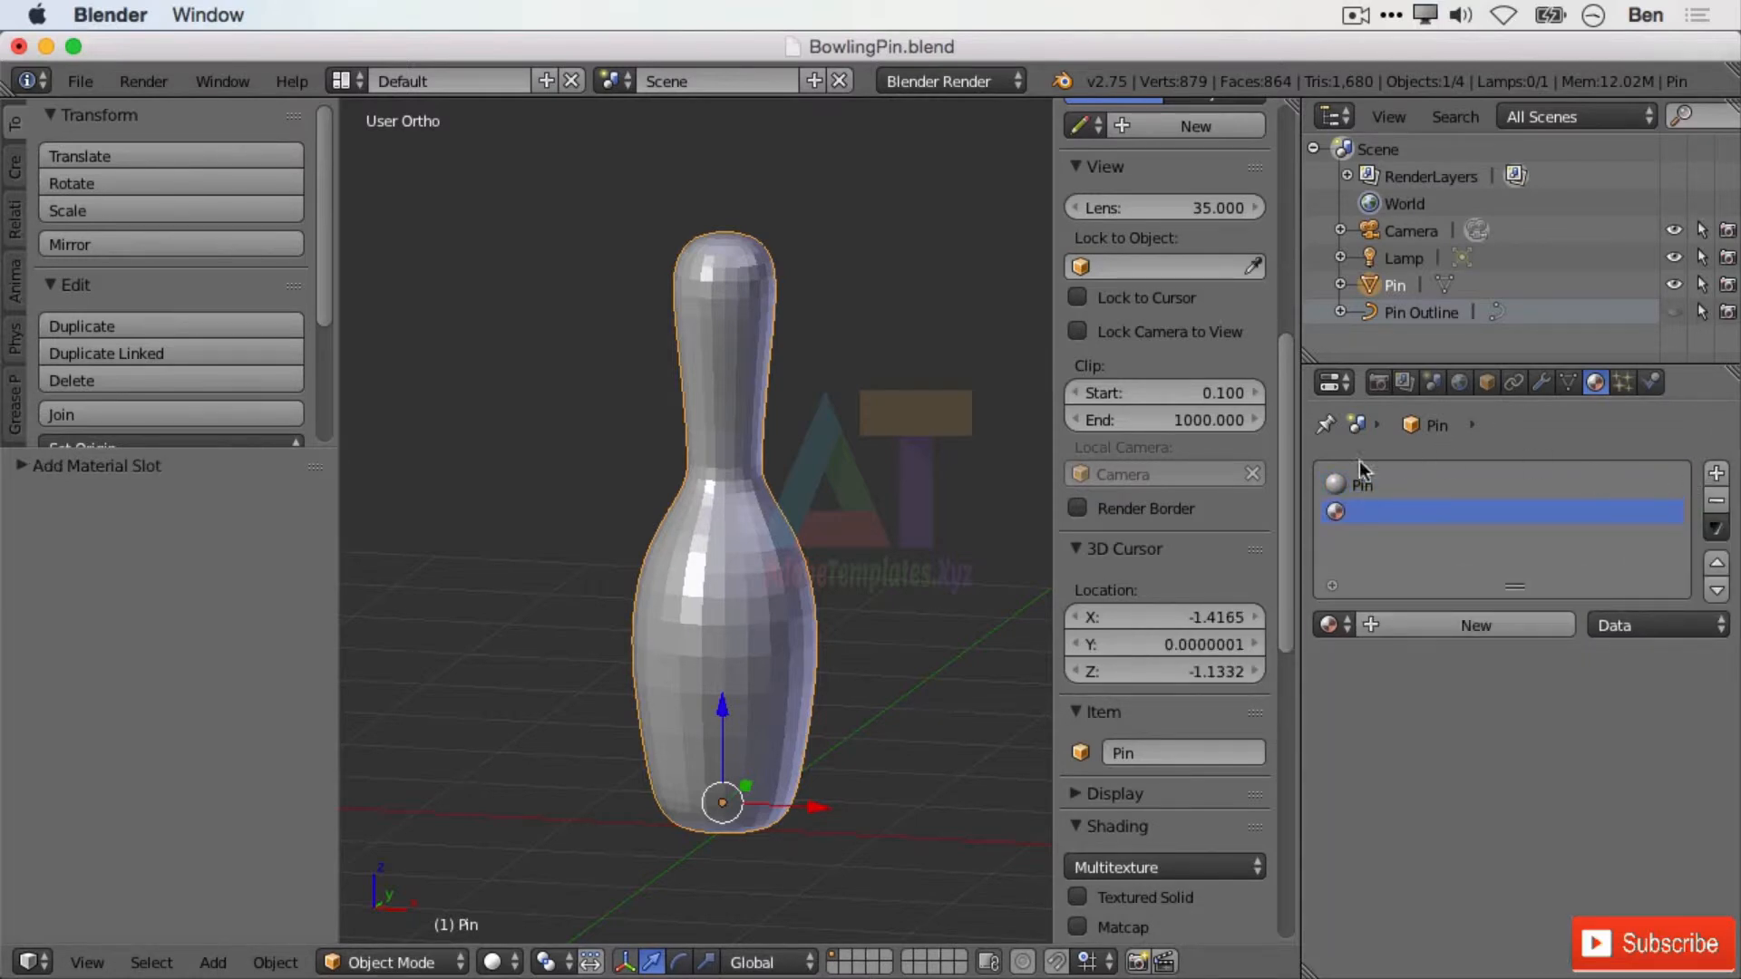
pyautogui.click(1415, 621)
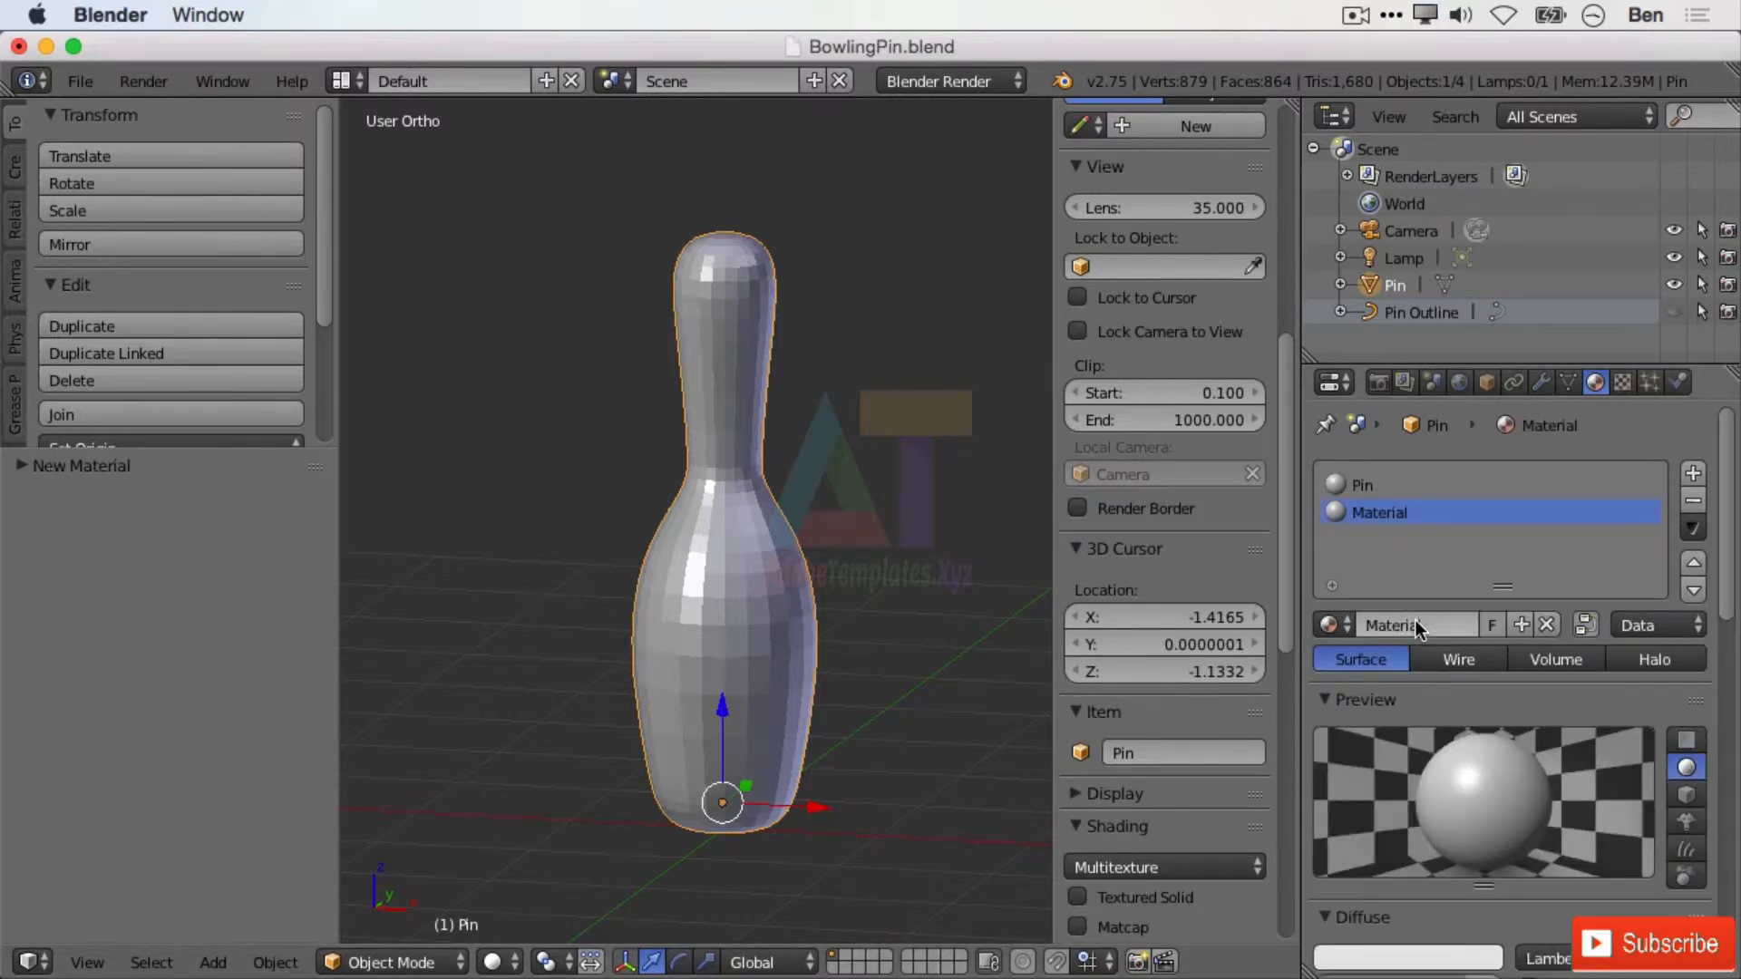
pyautogui.click(1415, 624)
pyautogui.write('Stripe')
pyautogui.press('Return')
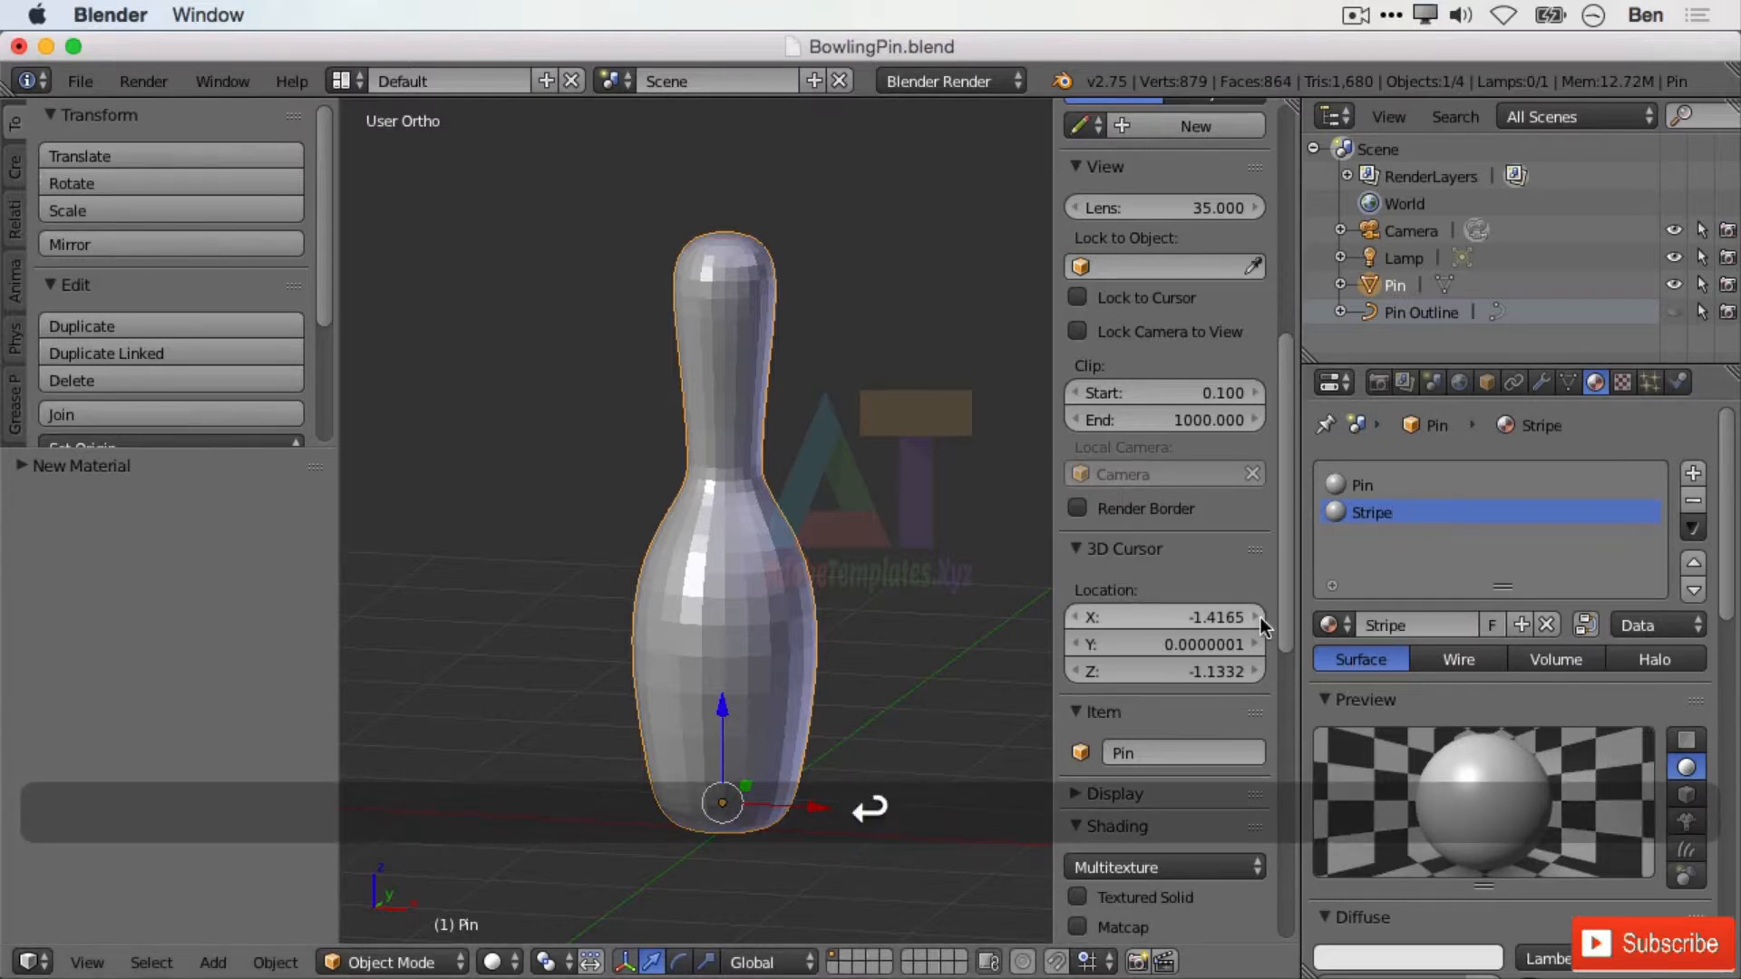
# - Switch between the Pin and Stripe material slots and view the list of available materials
pyautogui.click(1376, 485)
pyautogui.click(1375, 508)
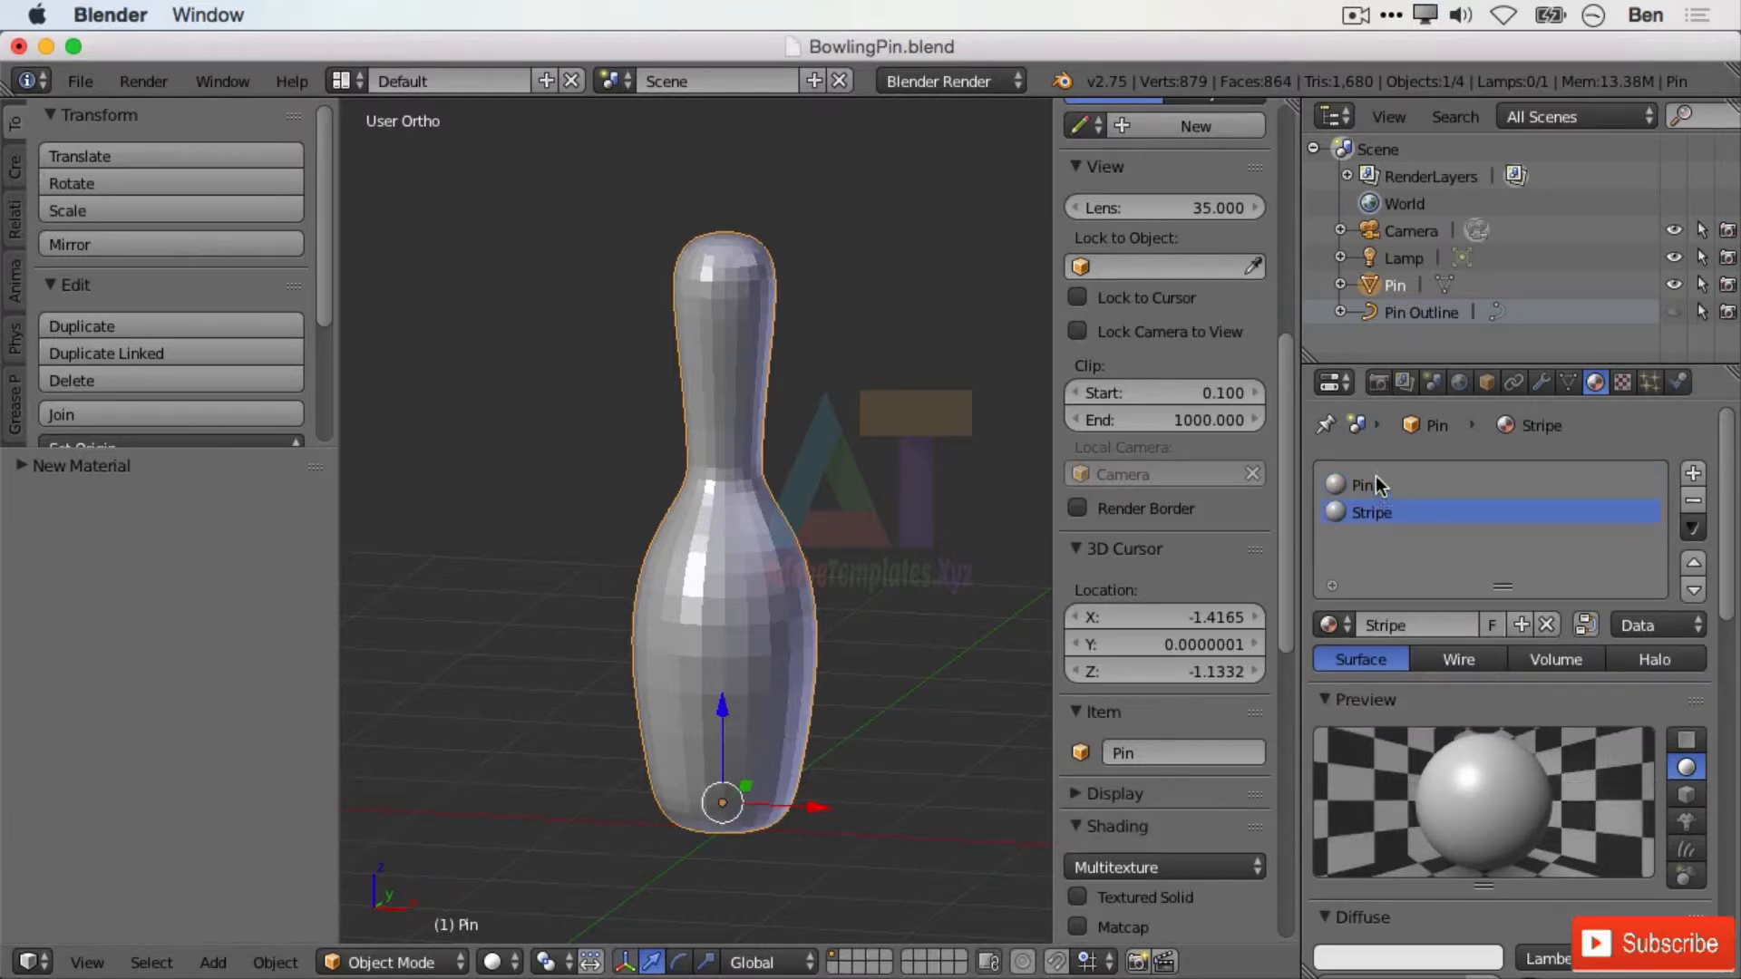
pyautogui.click(1376, 482)
pyautogui.click(1386, 513)
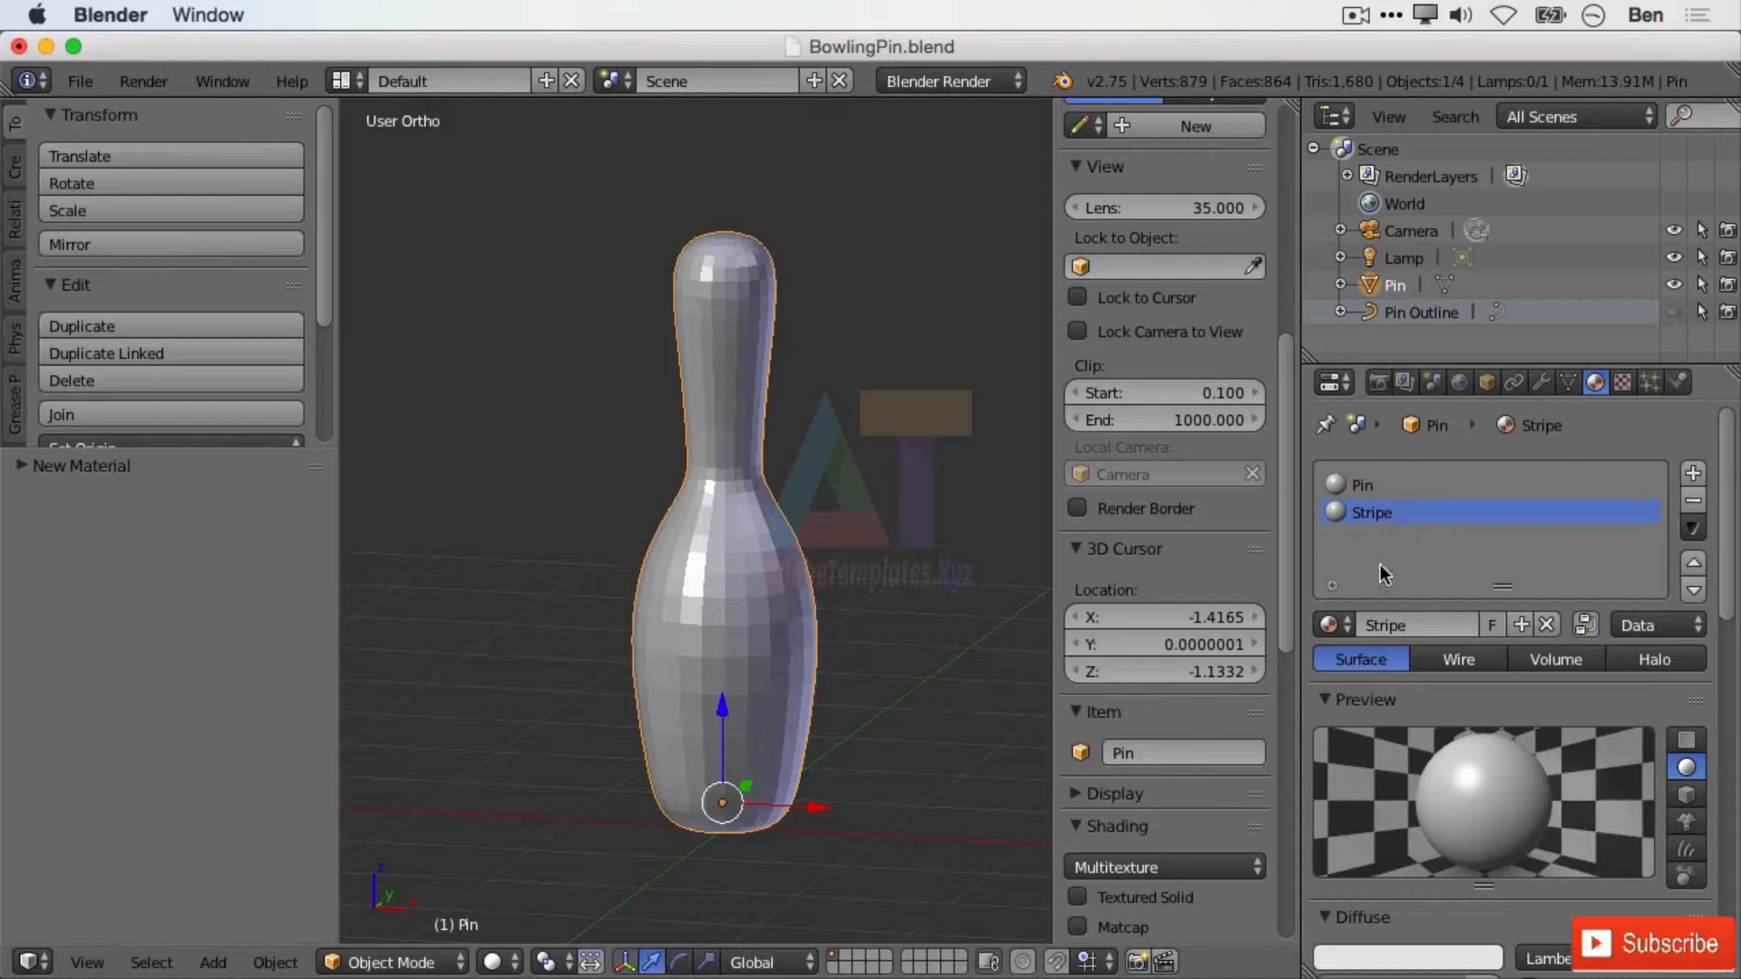
pyautogui.click(1340, 627)
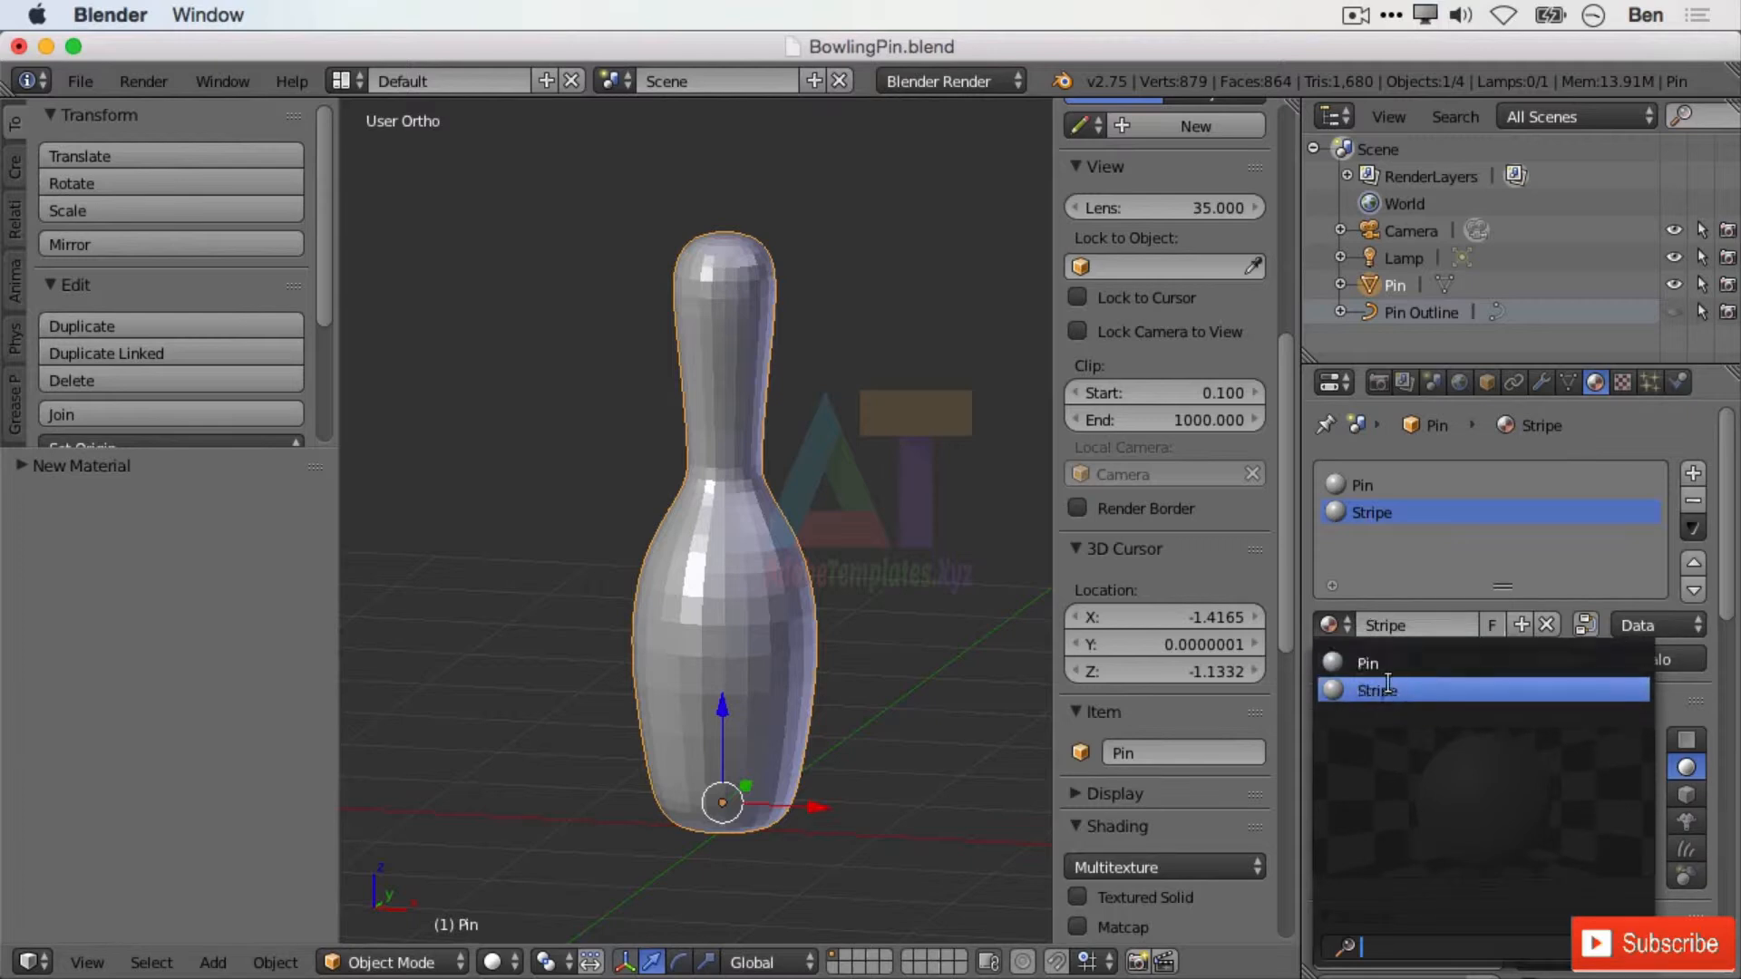
pyautogui.click(1348, 624)
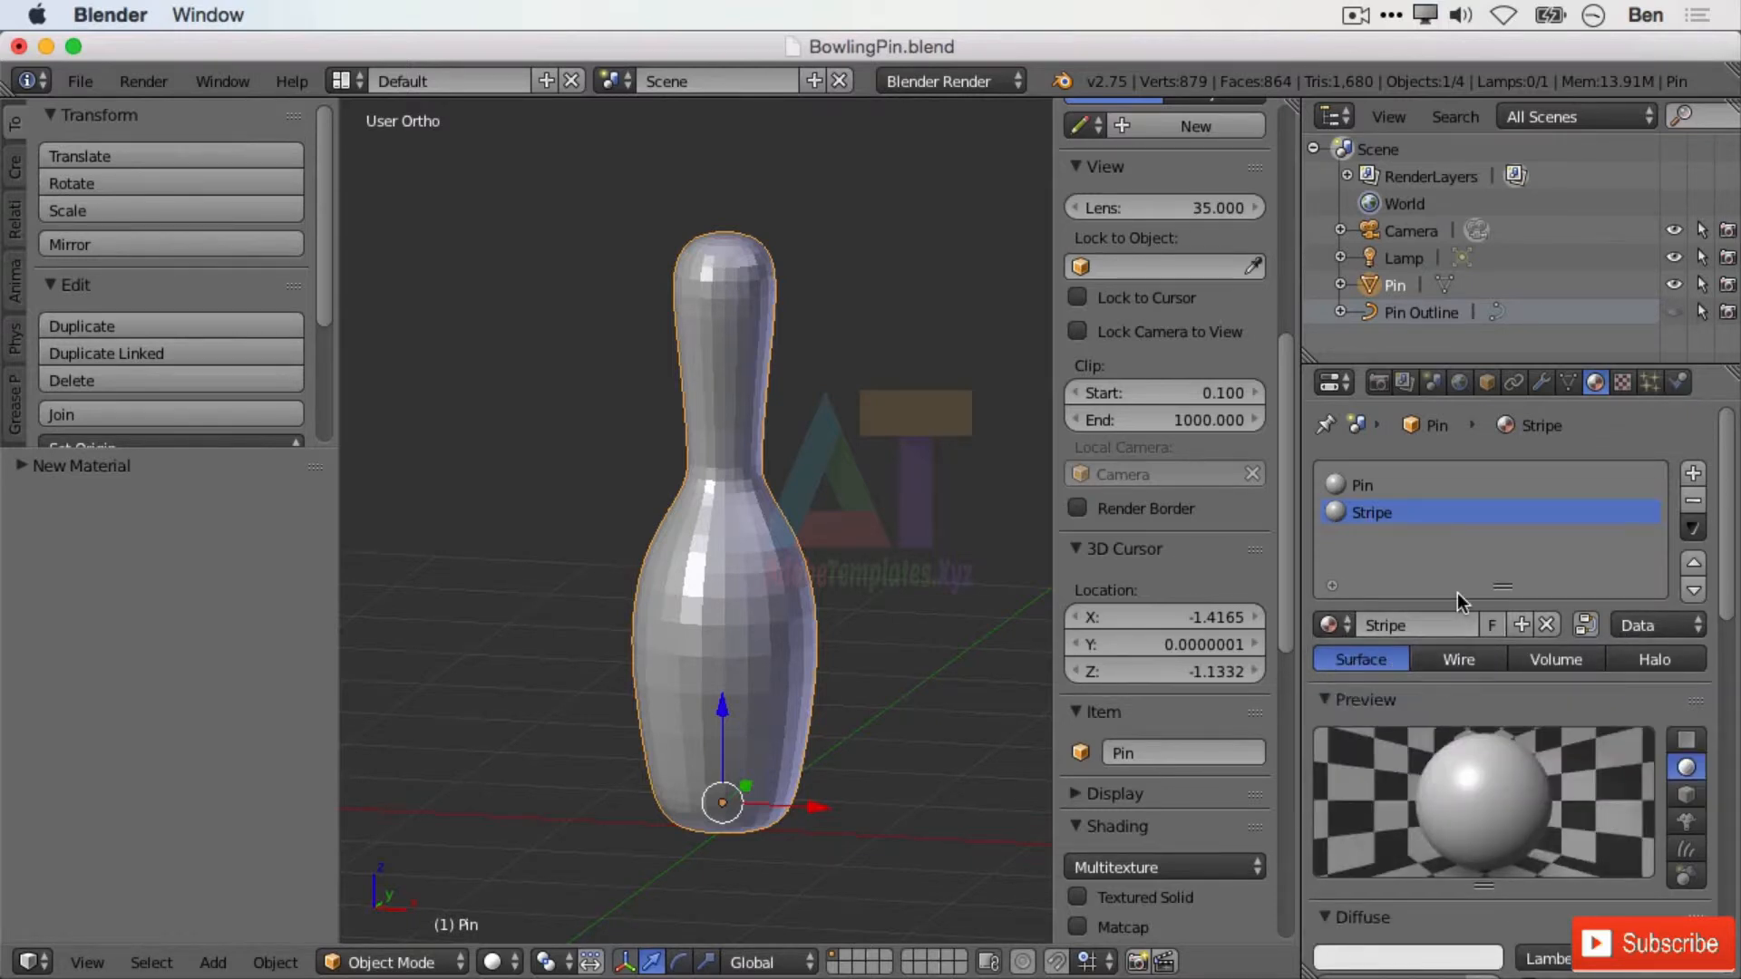
# - Set the Stripe material's diffuse color to red, compare it with the Pin material, and leave Stripe selected
pyautogui.scroll(-2, 1554, 726)
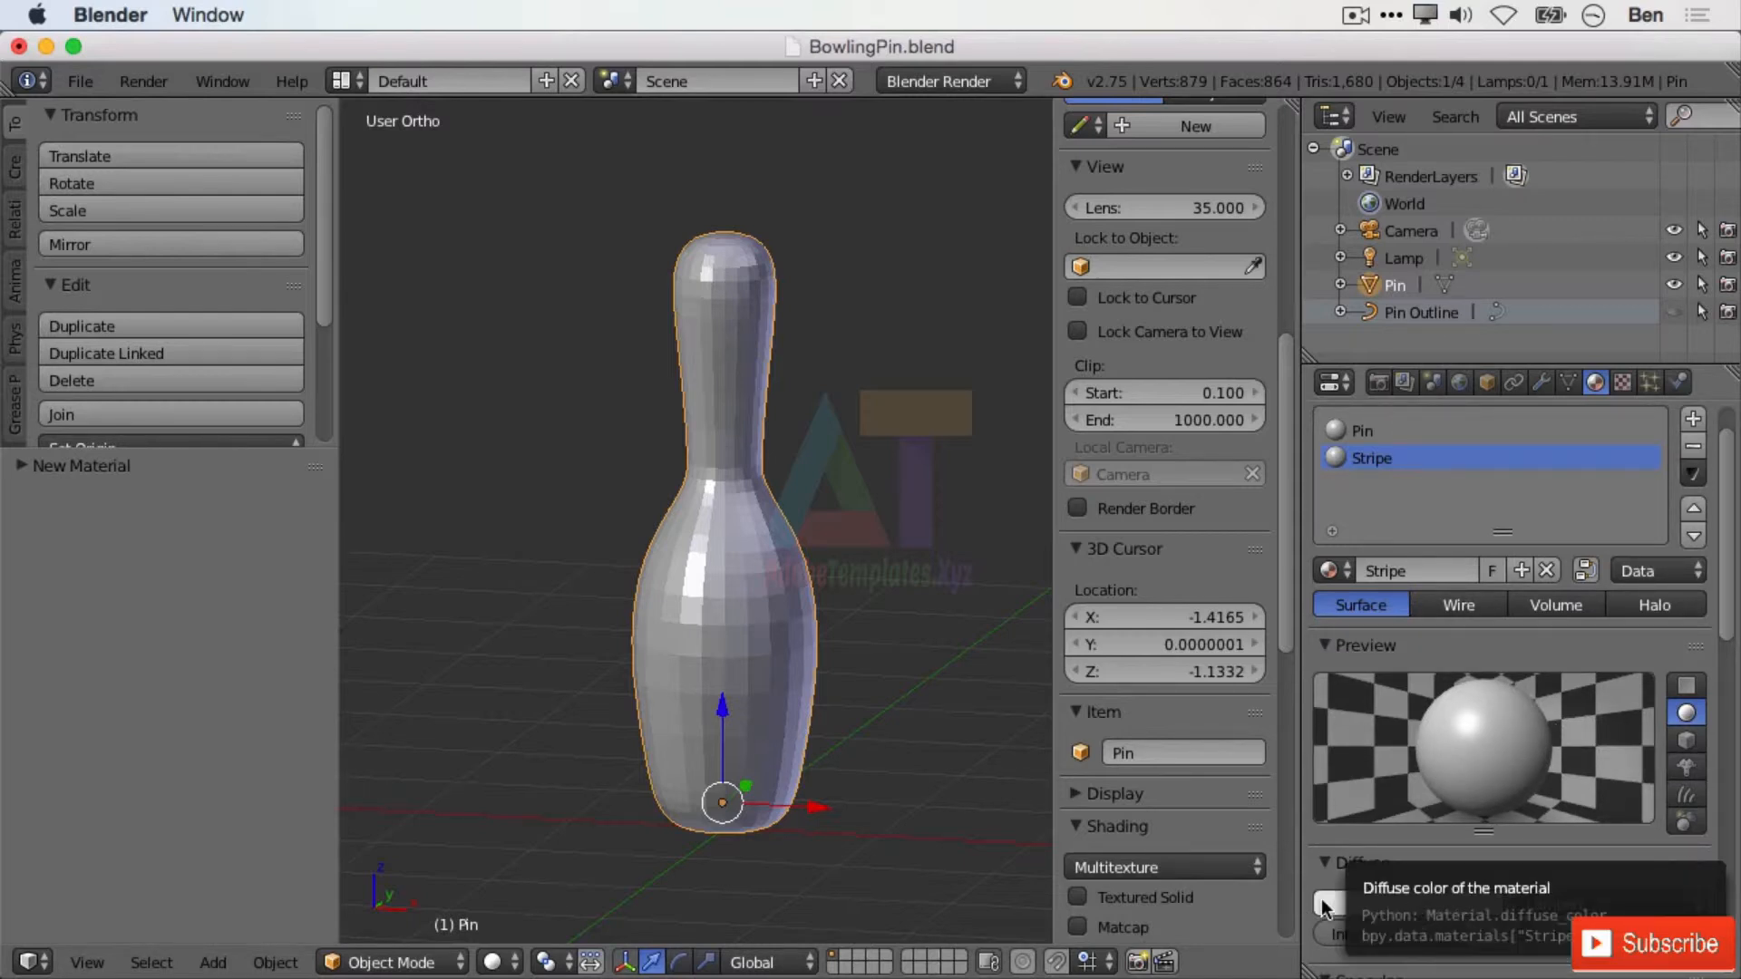
pyautogui.click(1406, 903)
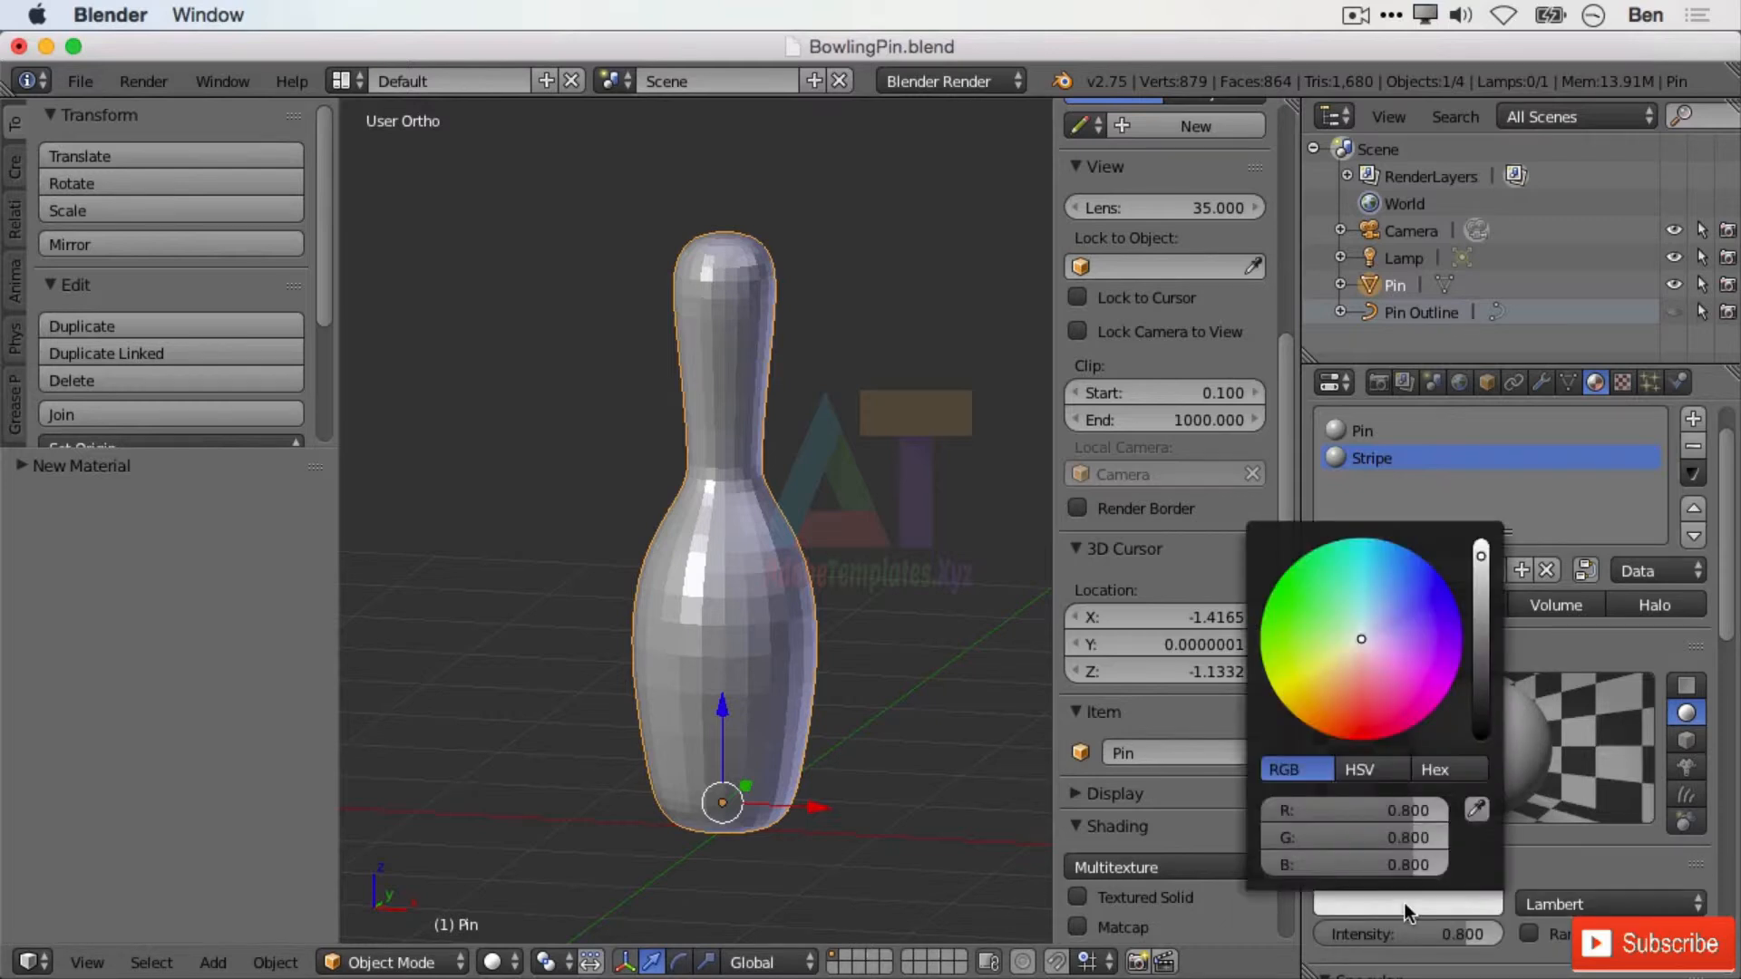
pyautogui.click(1383, 739)
pyautogui.click(1372, 741)
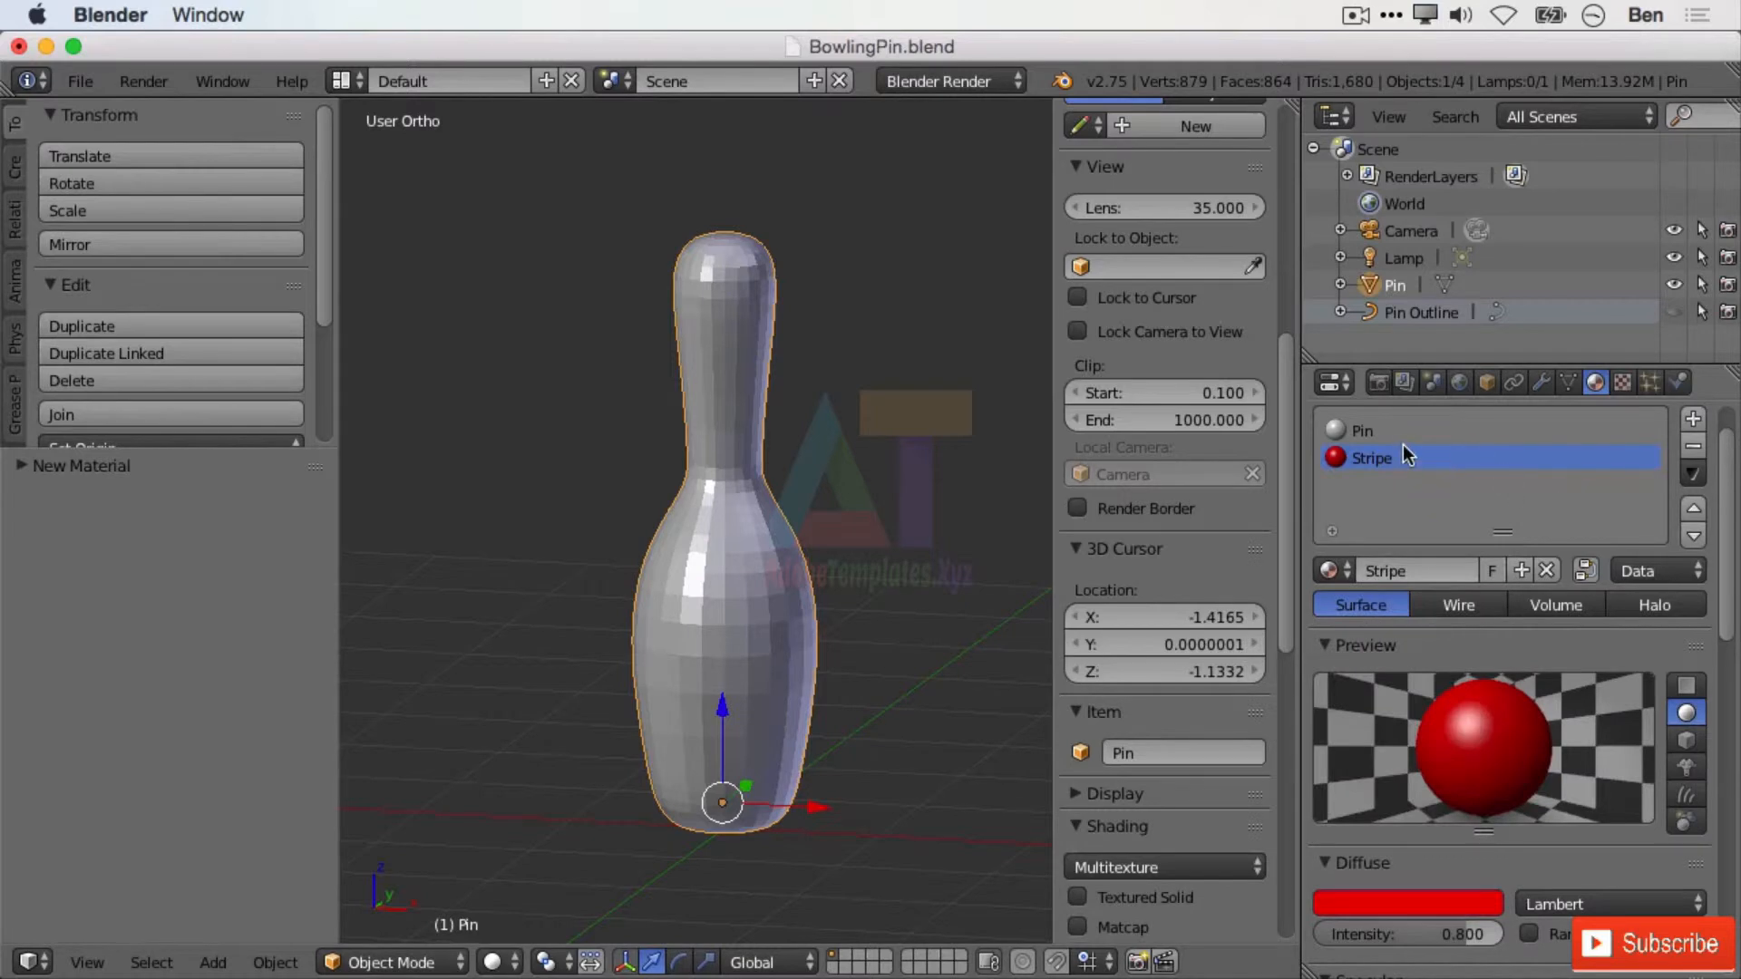
pyautogui.click(1378, 435)
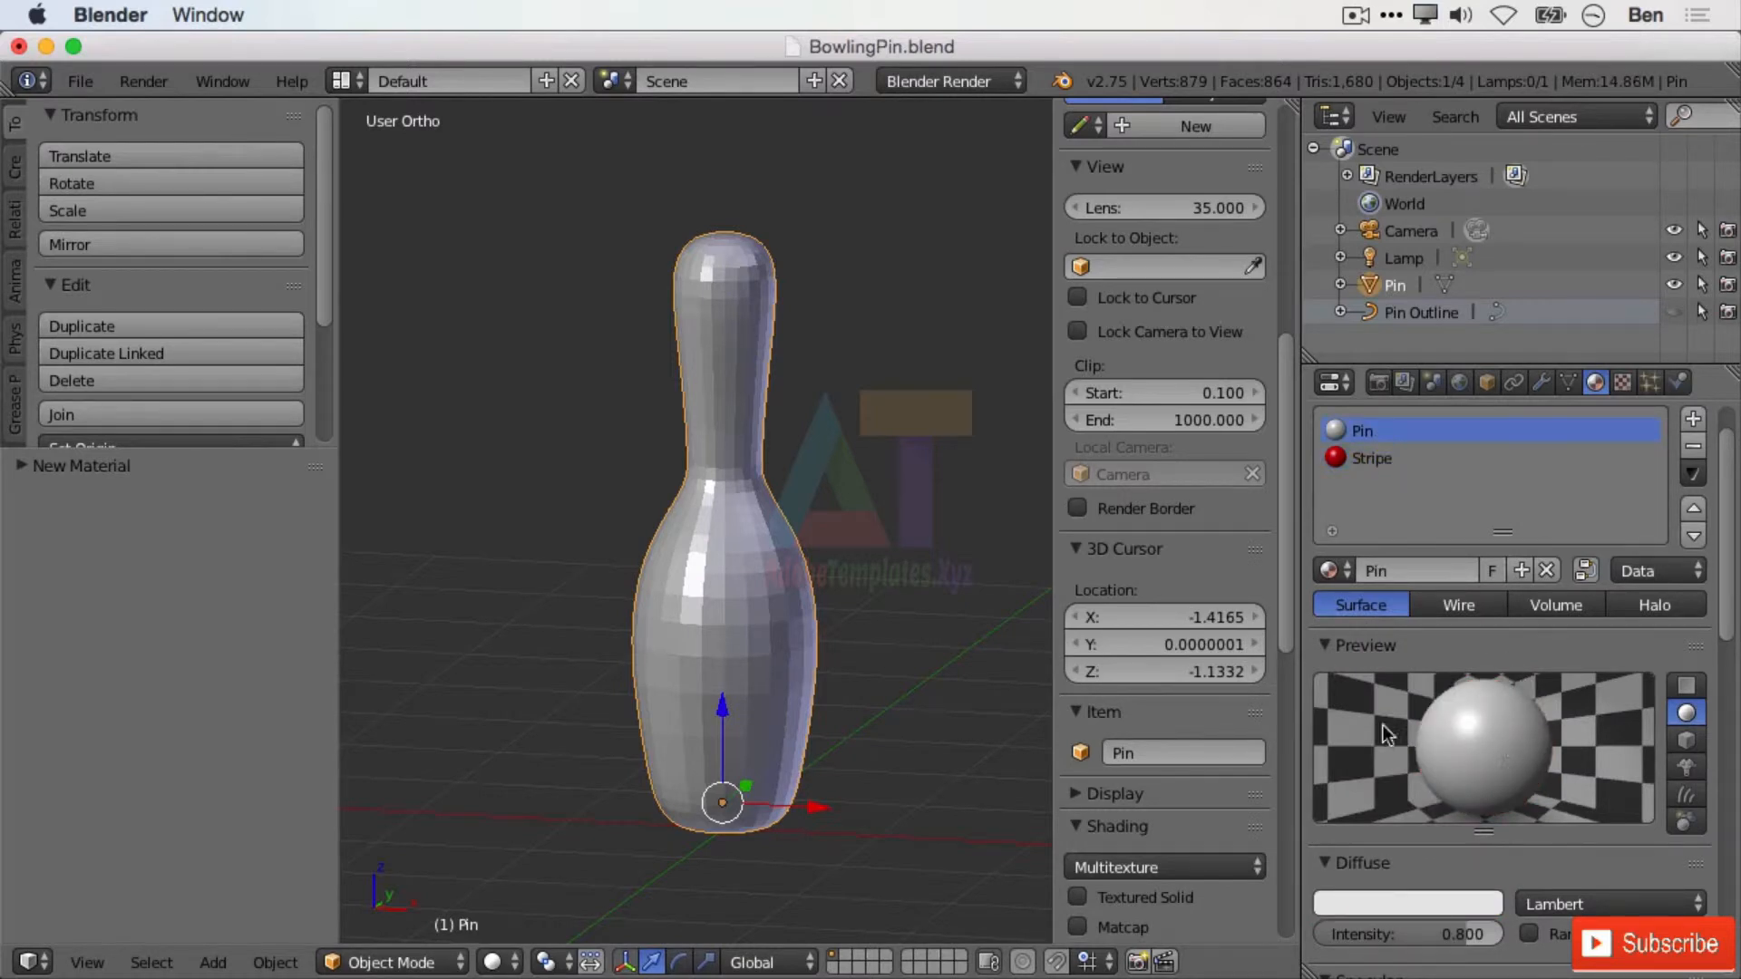
pyautogui.click(1362, 459)
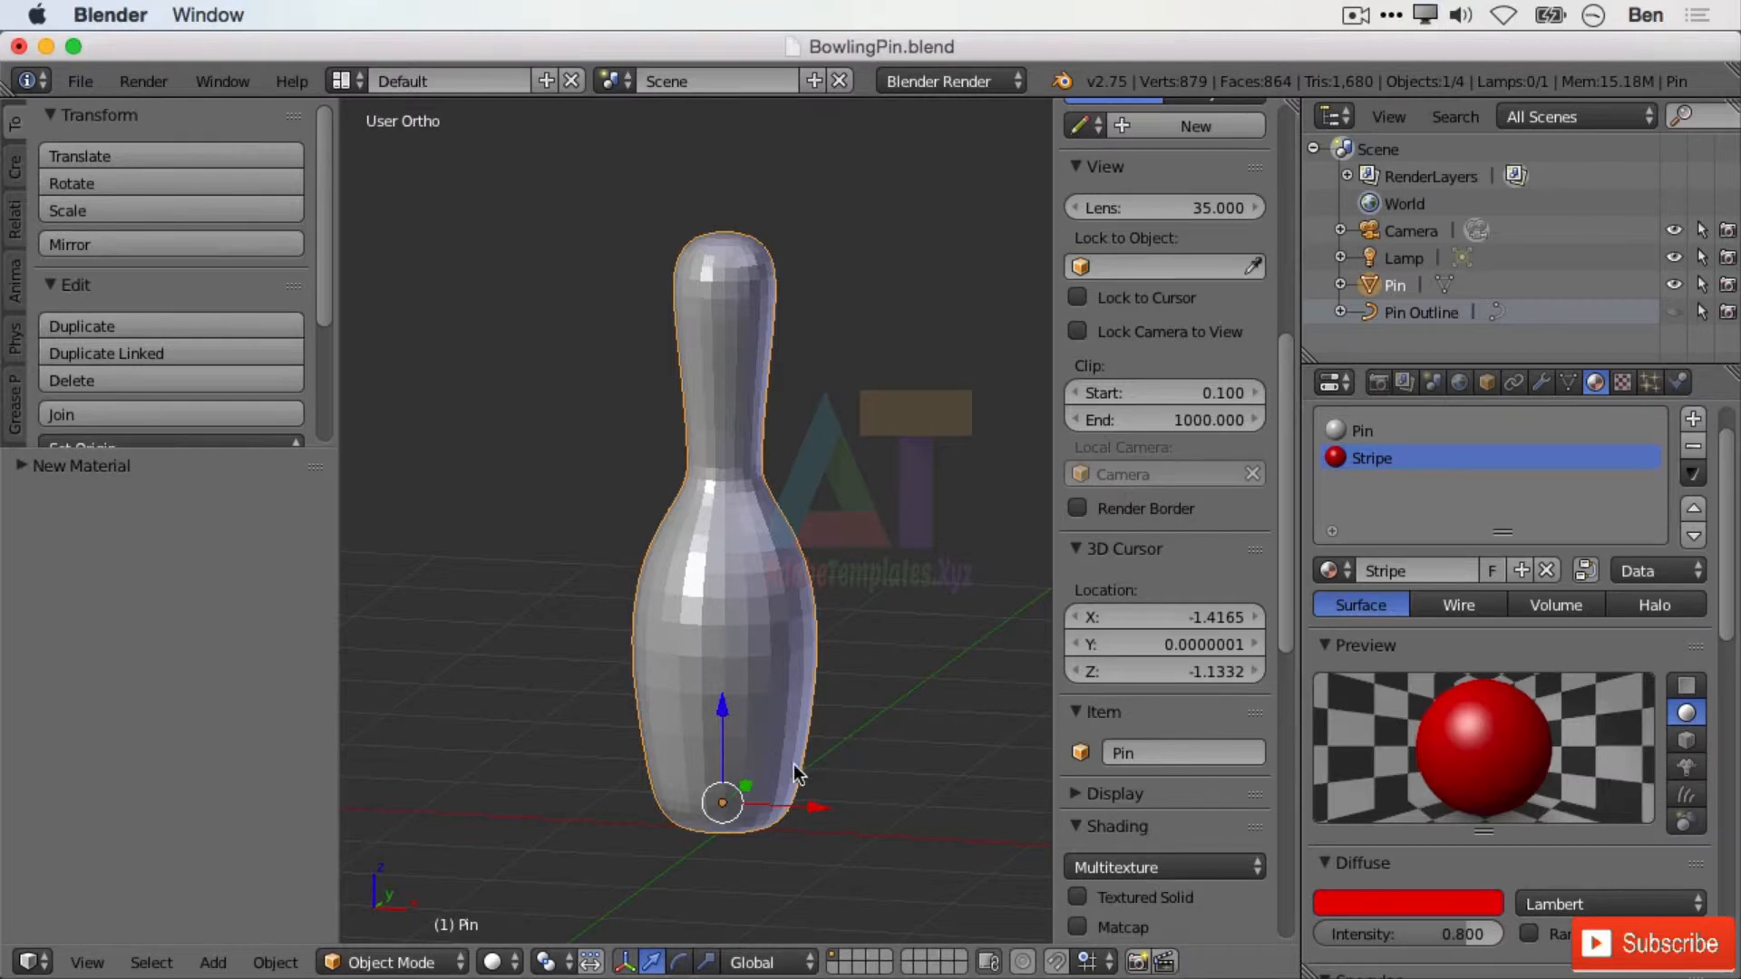
# - Switch the pin from Object Mode to Edit Mode
pyautogui.click(390, 962)
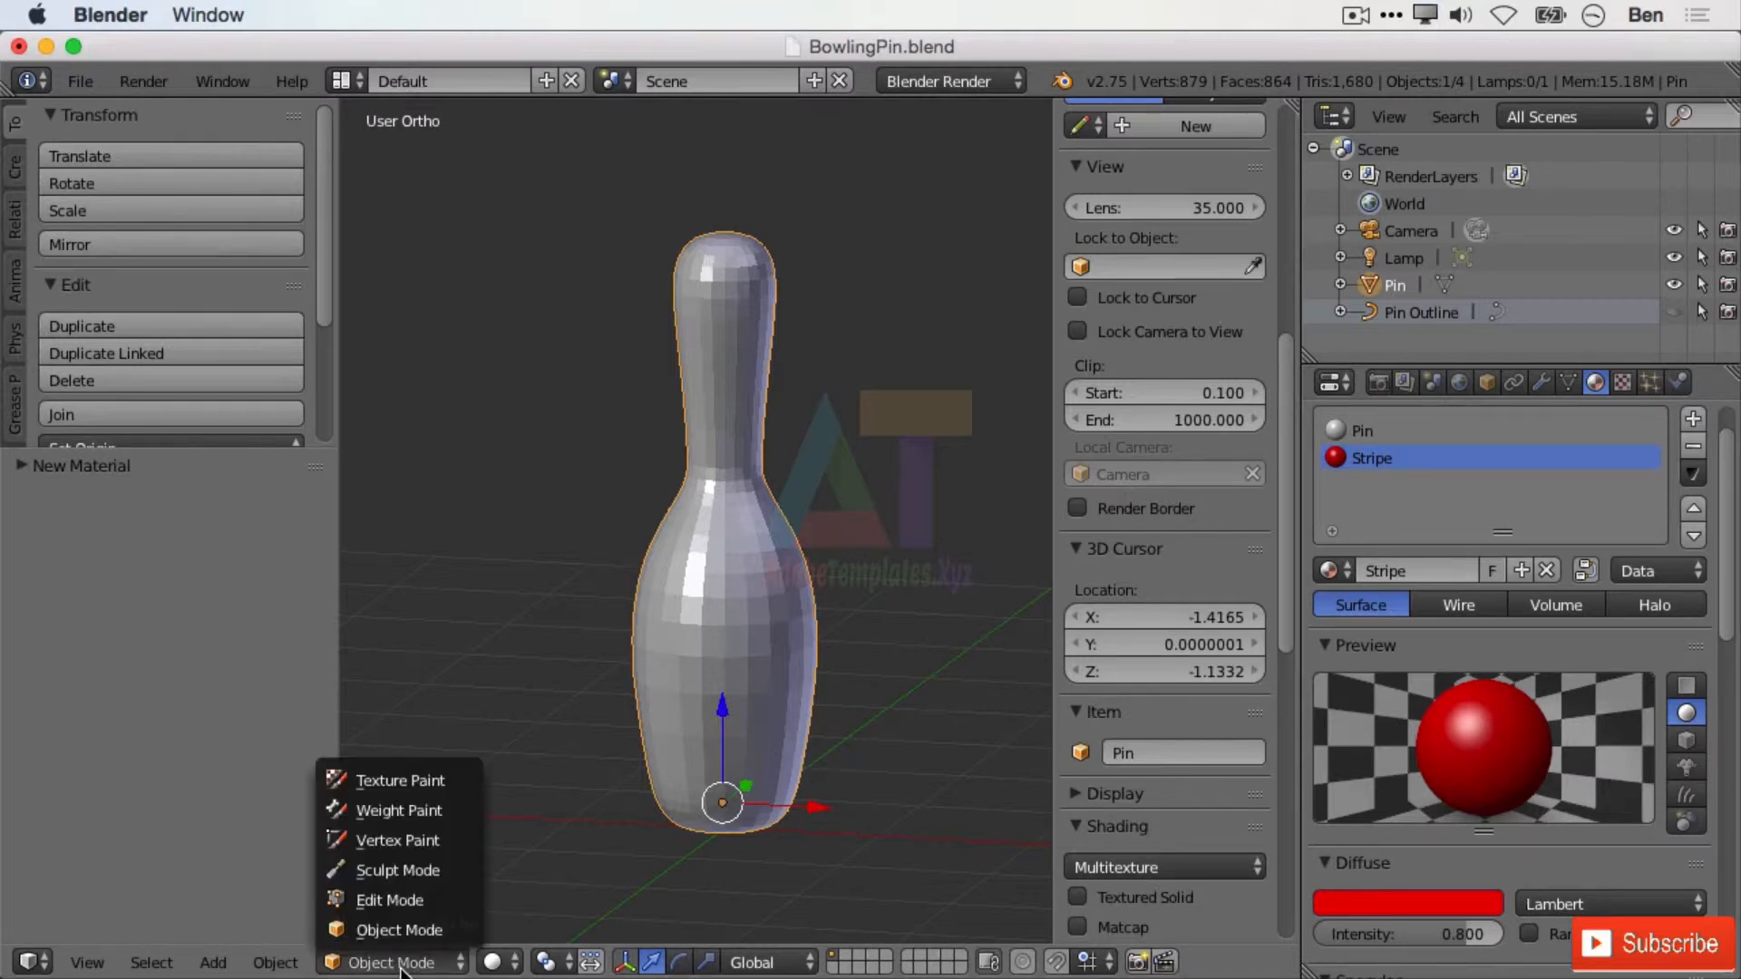
pyautogui.click(410, 903)
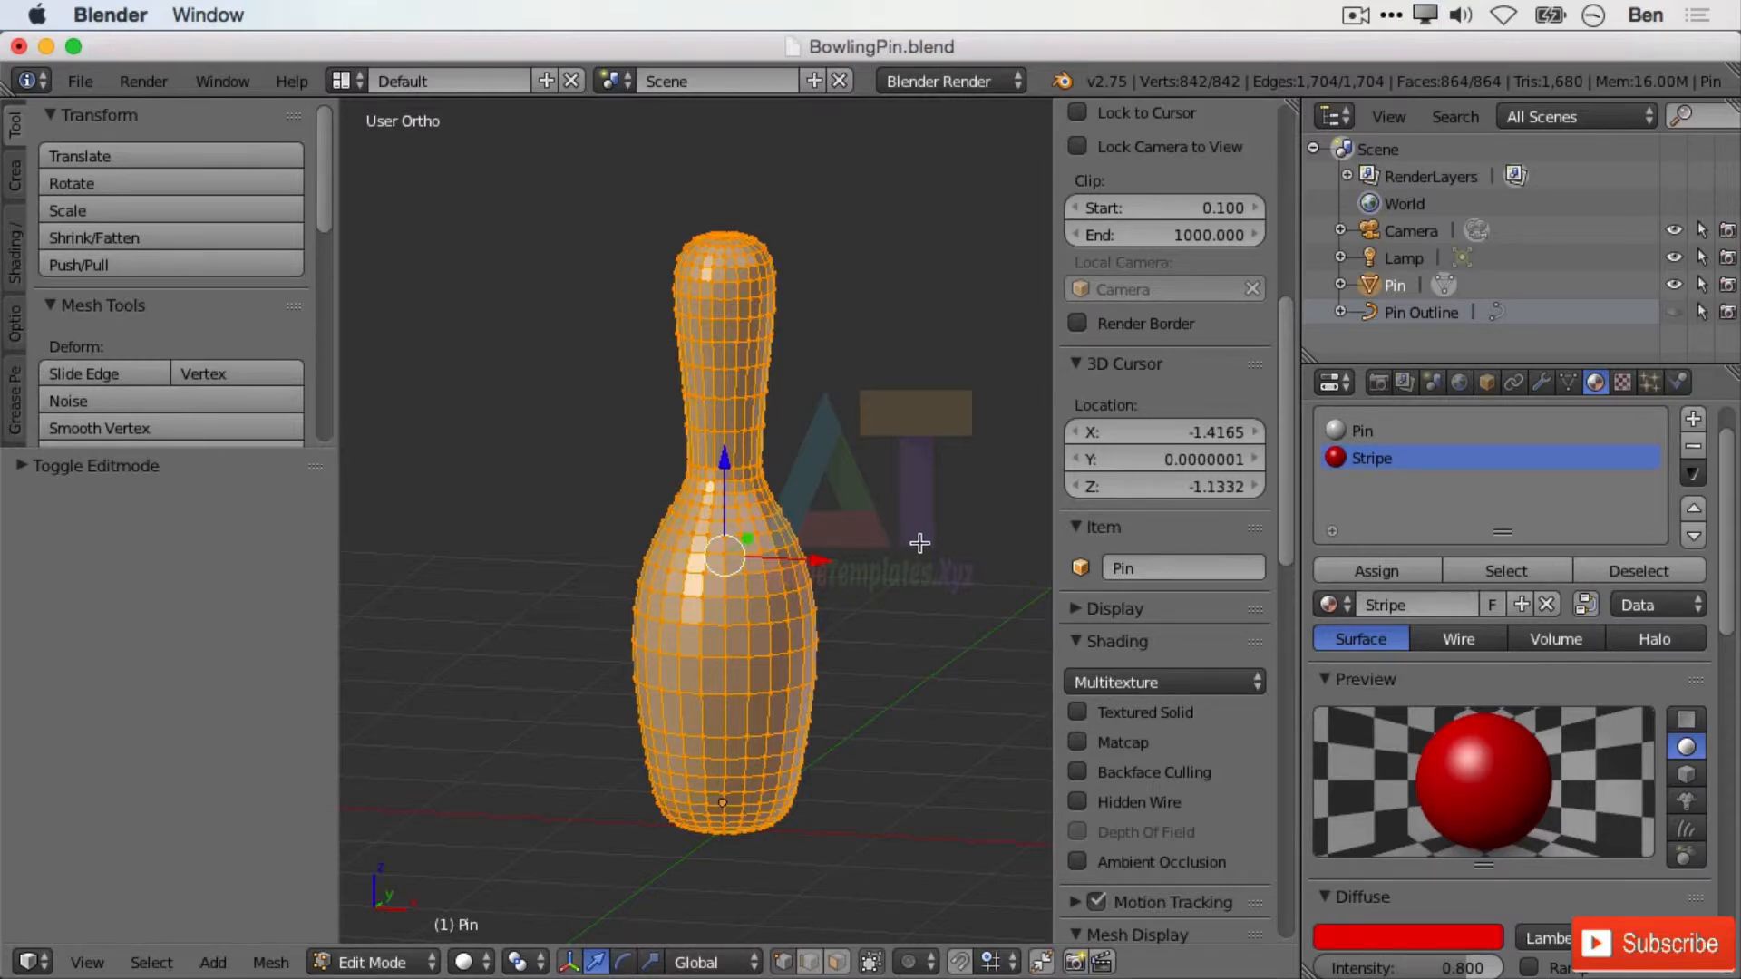
pyautogui.scroll(1, 929, 534)
pyautogui.scroll(1, 930, 533)
pyautogui.scroll(-1, 930, 533)
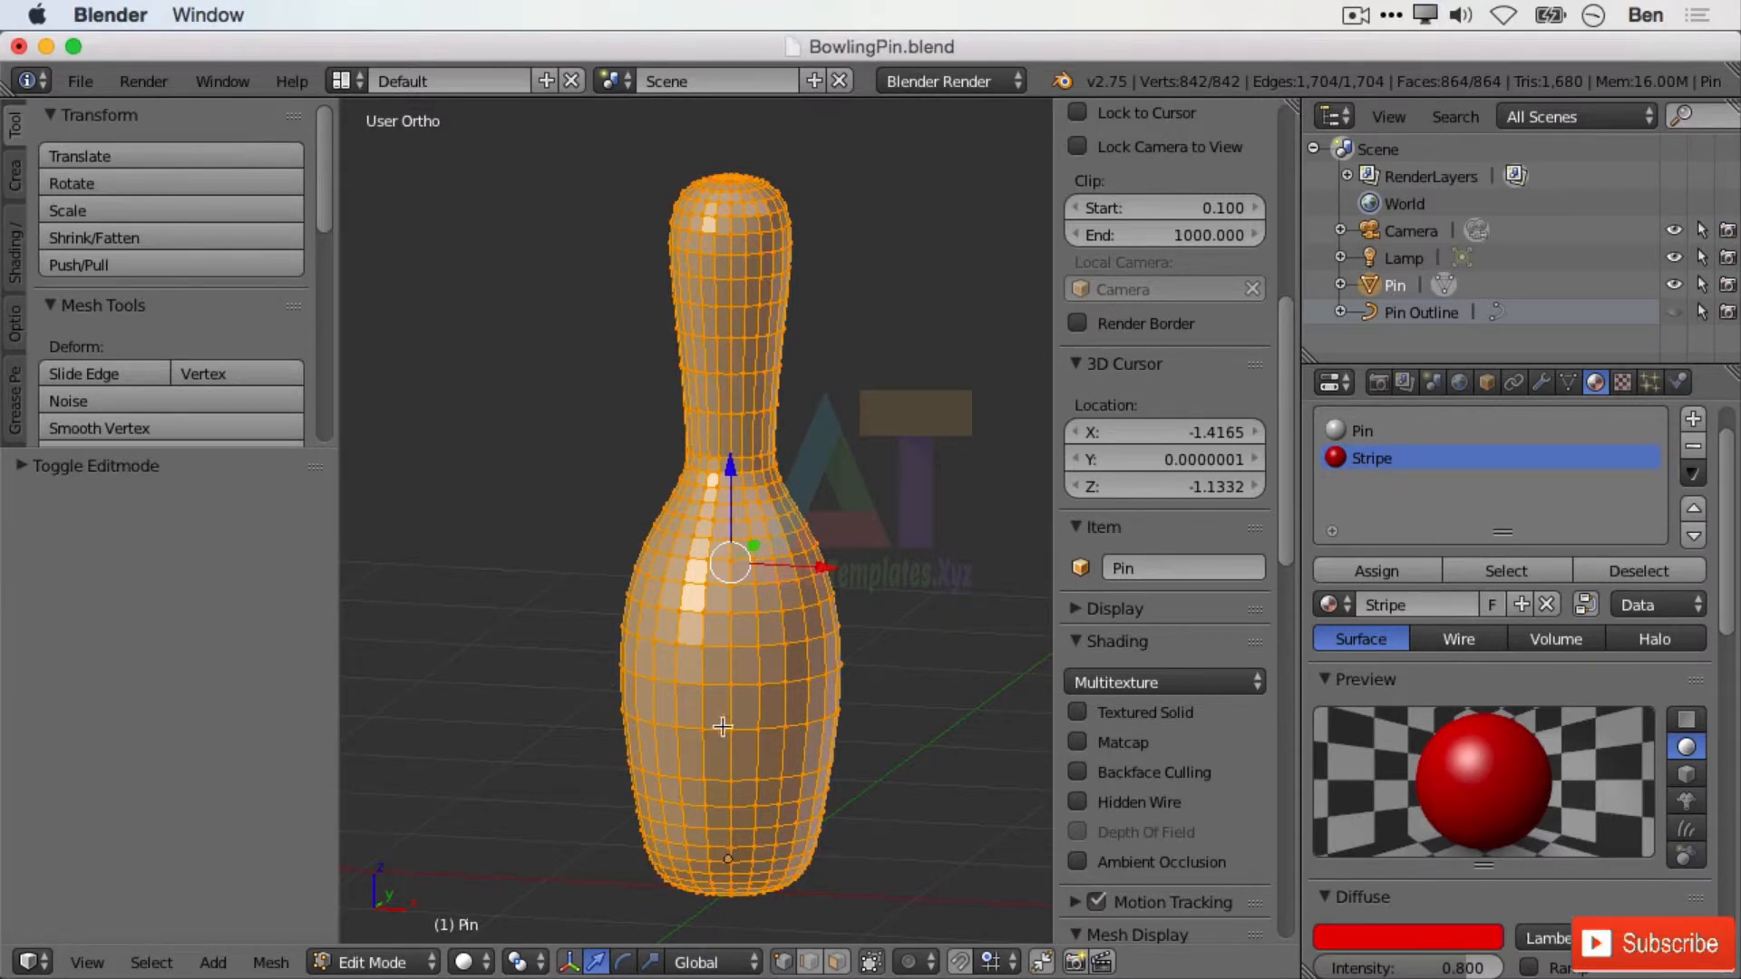
pyautogui.click(726, 446)
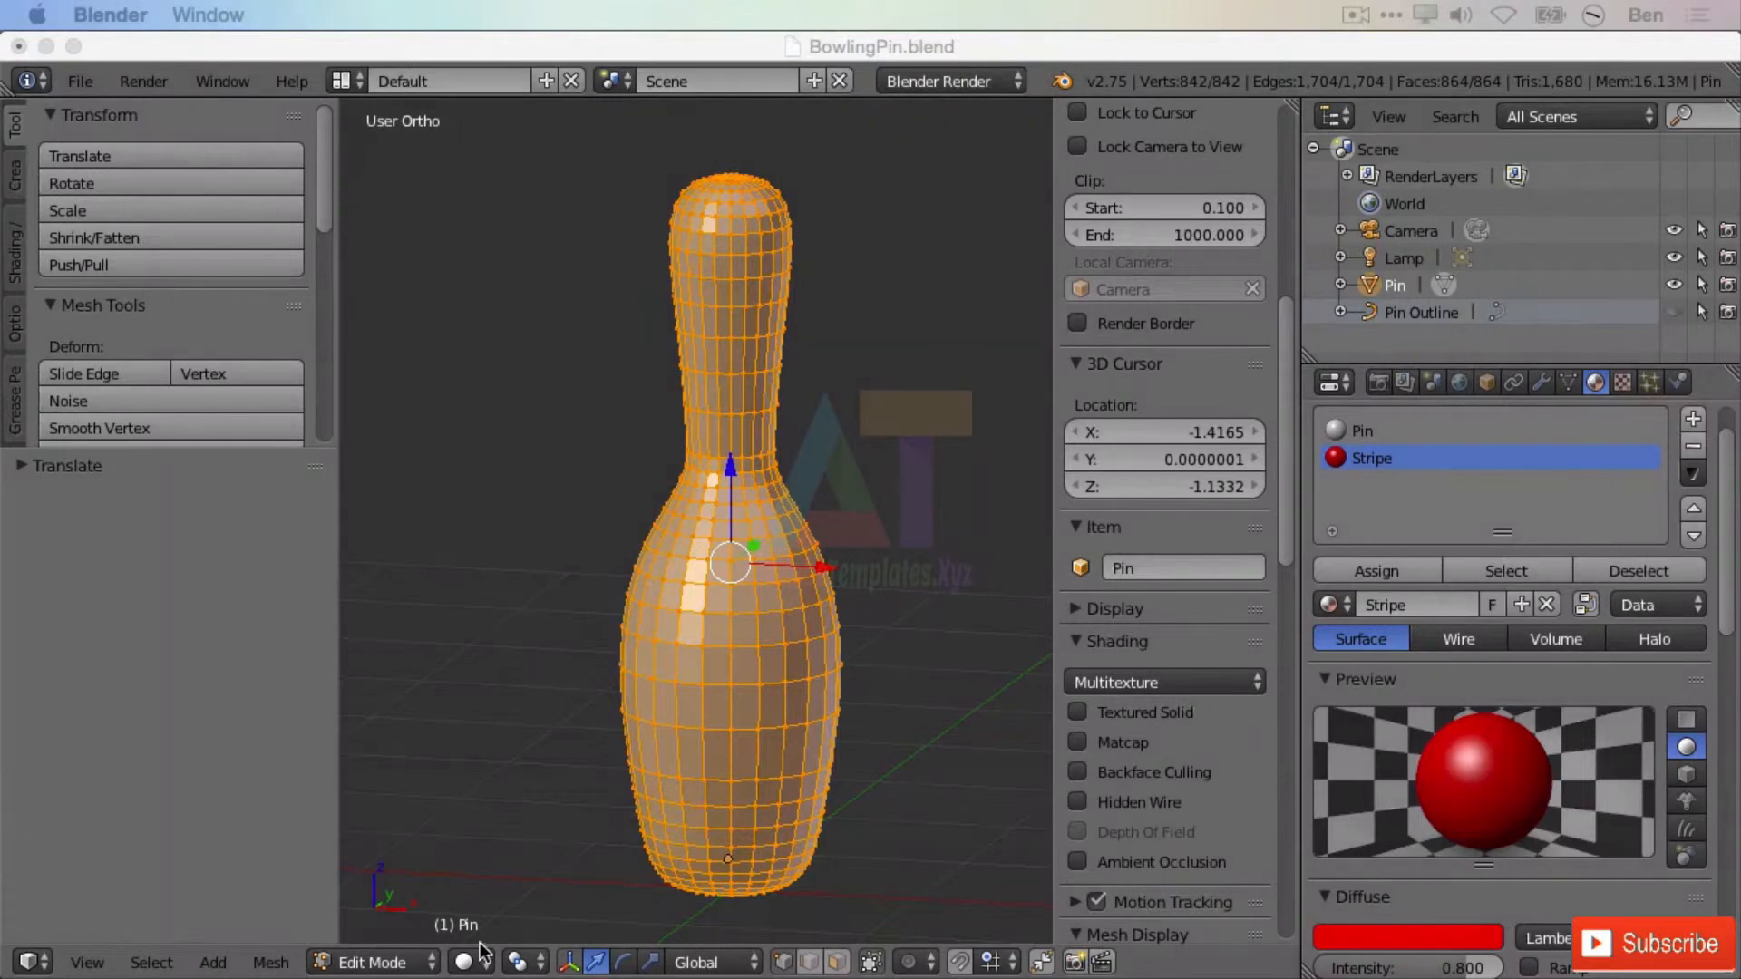
# - Check that the pin is in Edit Mode and that Blender Render is the render engine
pyautogui.click(360, 965)
pyautogui.click(360, 965)
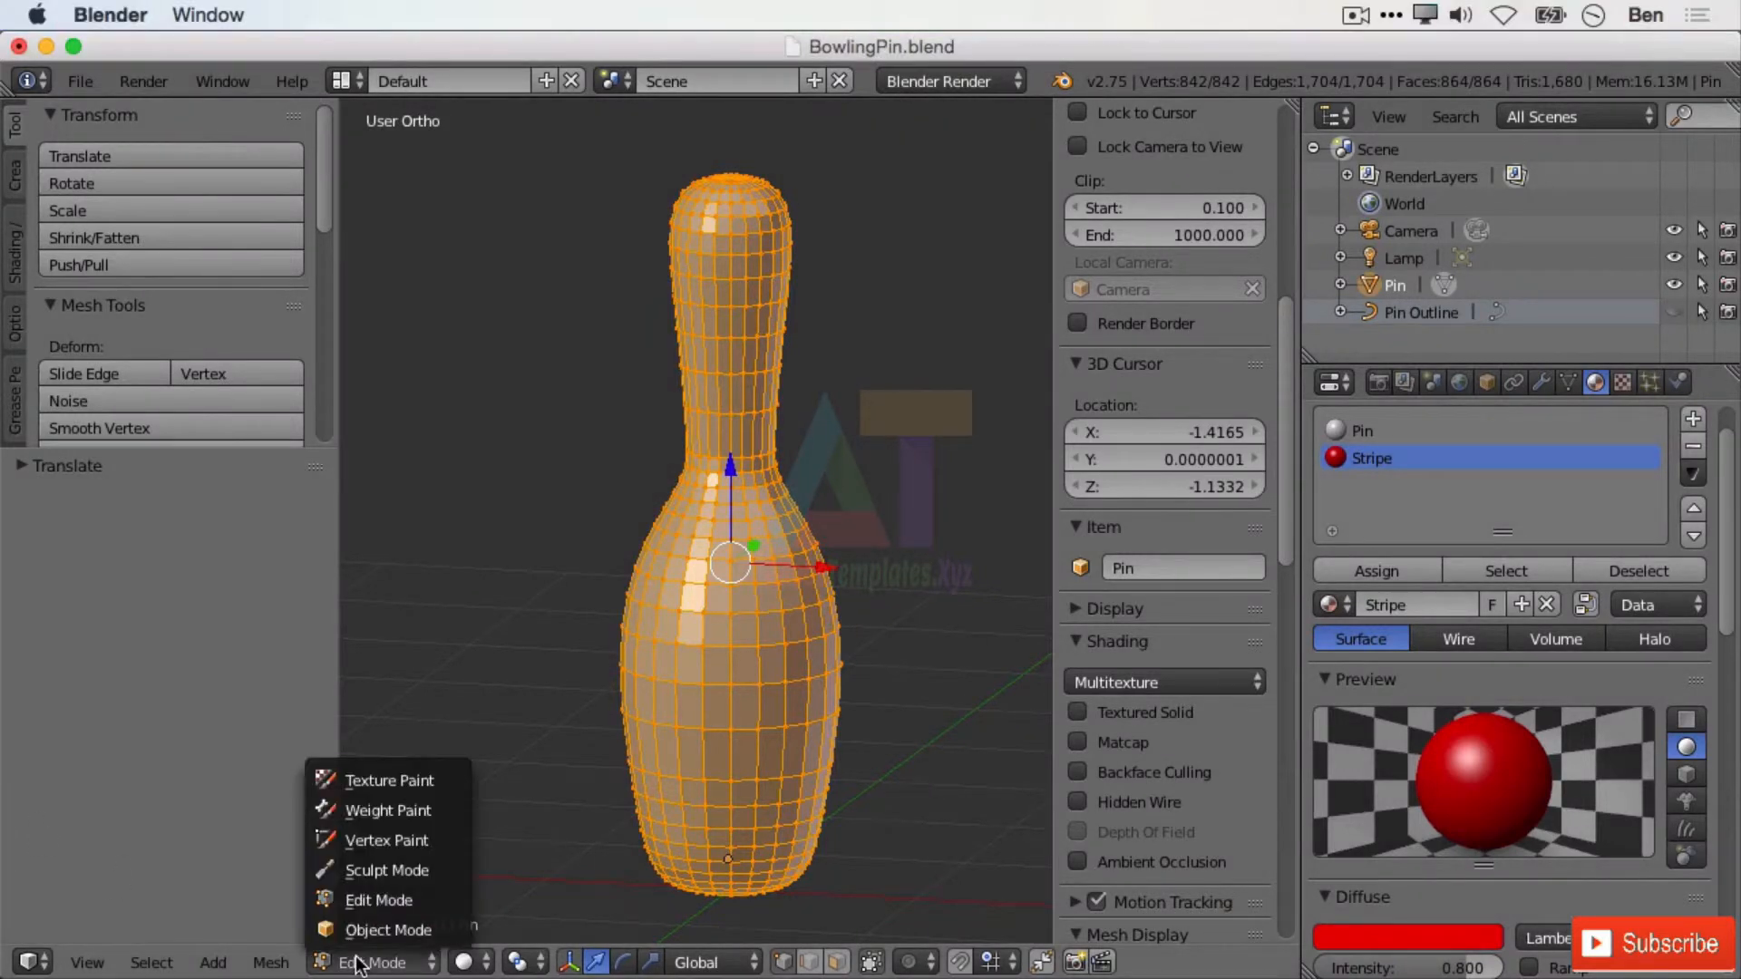
pyautogui.click(397, 908)
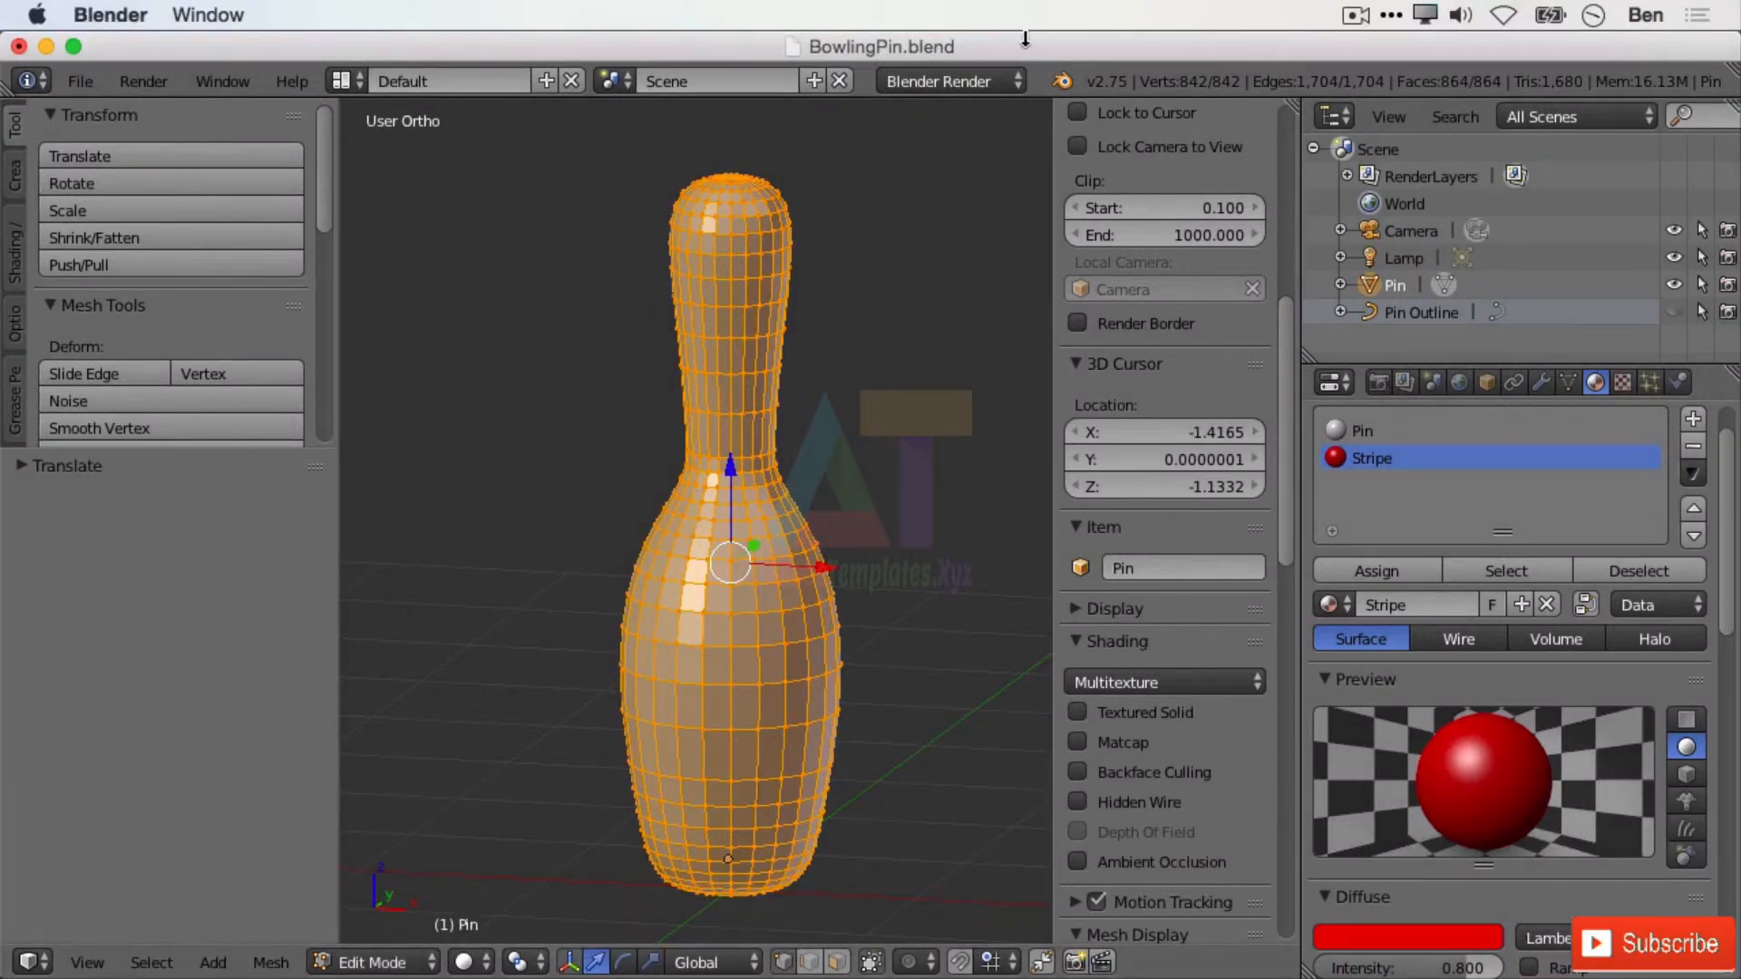
pyautogui.click(993, 80)
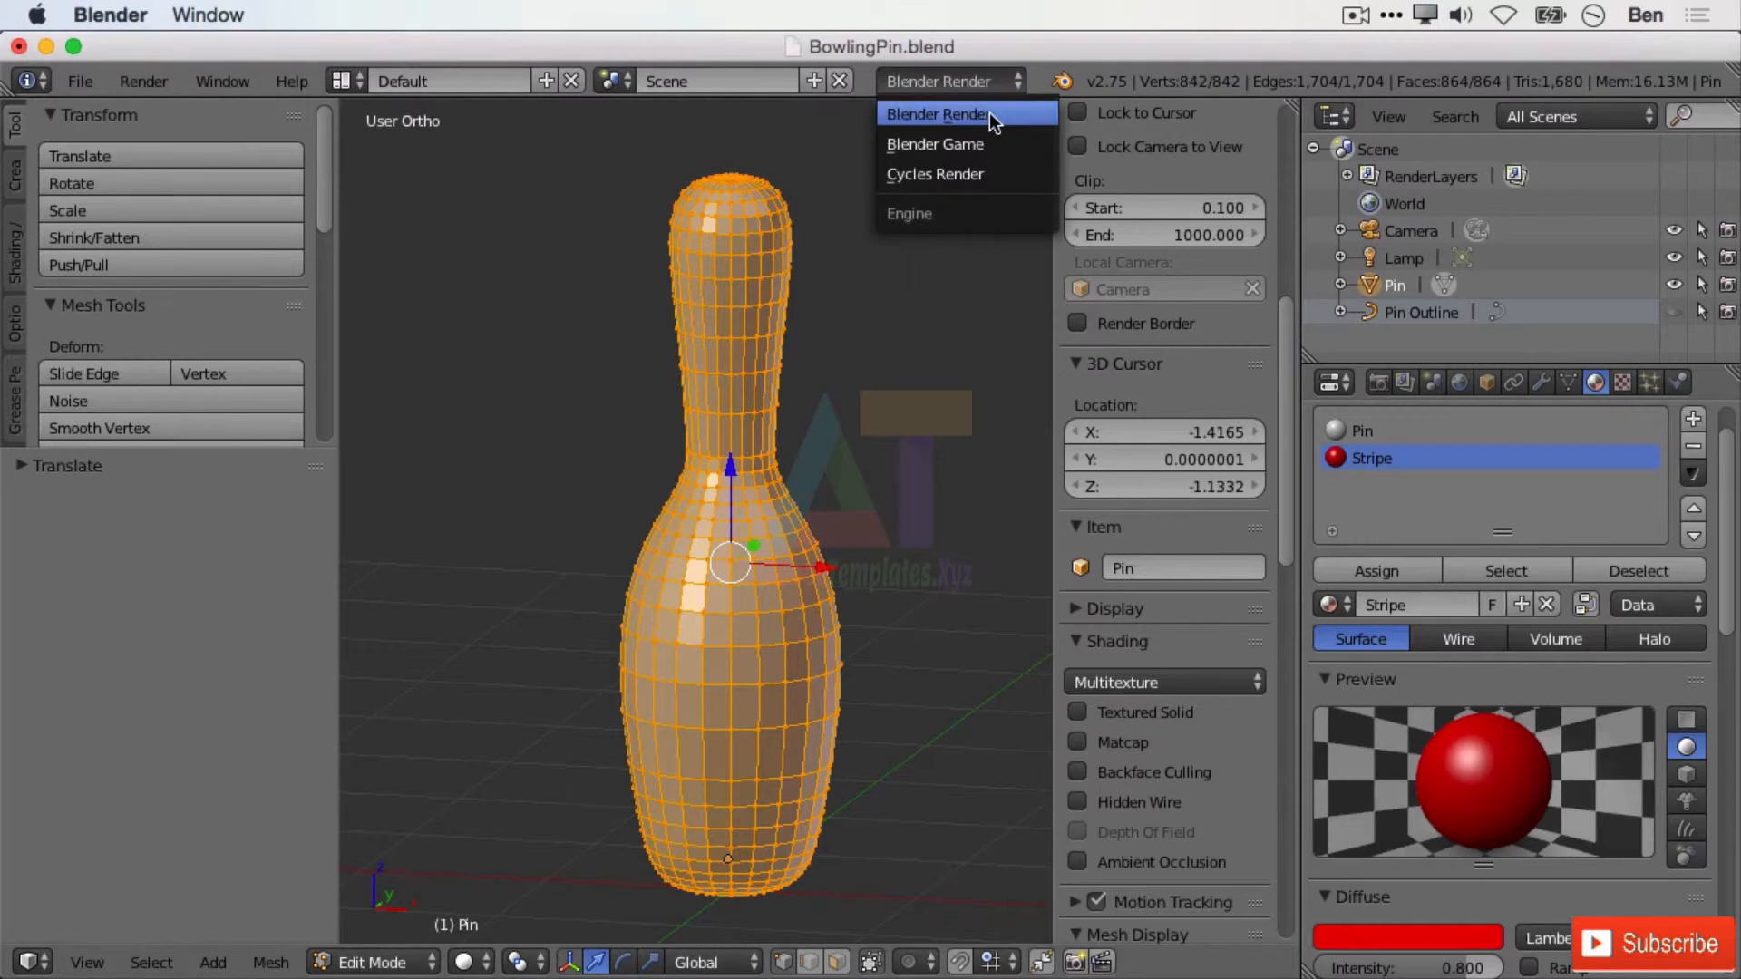
pyautogui.click(998, 116)
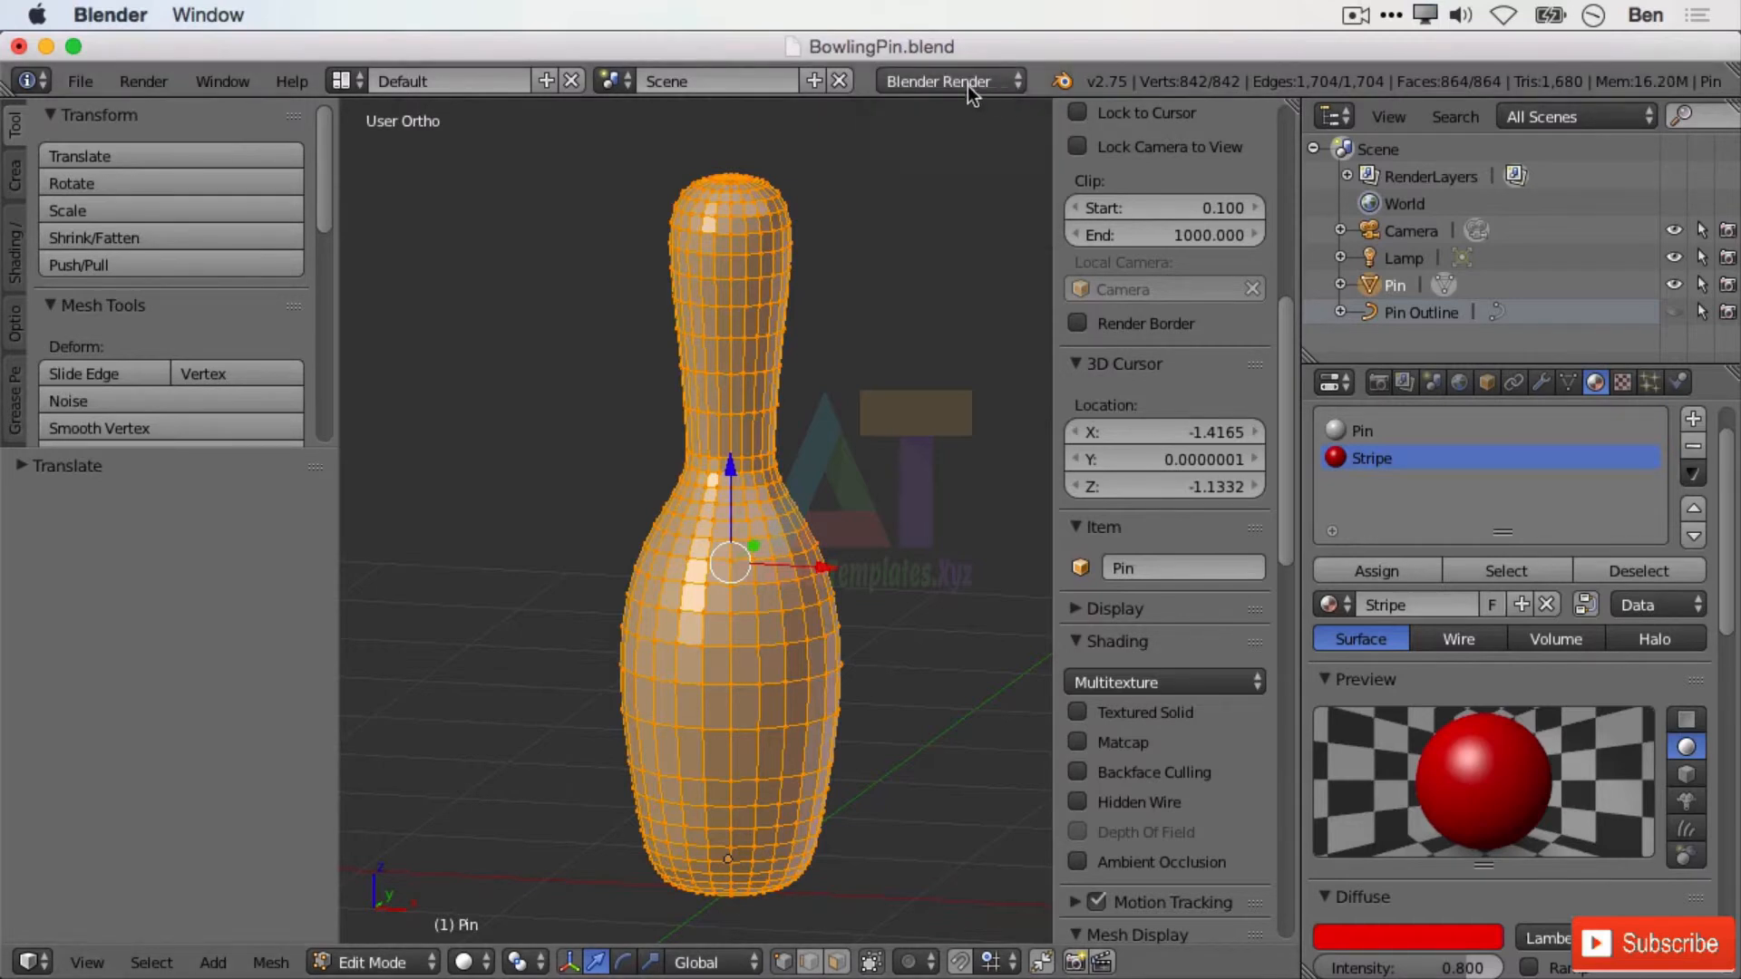
pyautogui.scroll(2, 808, 517)
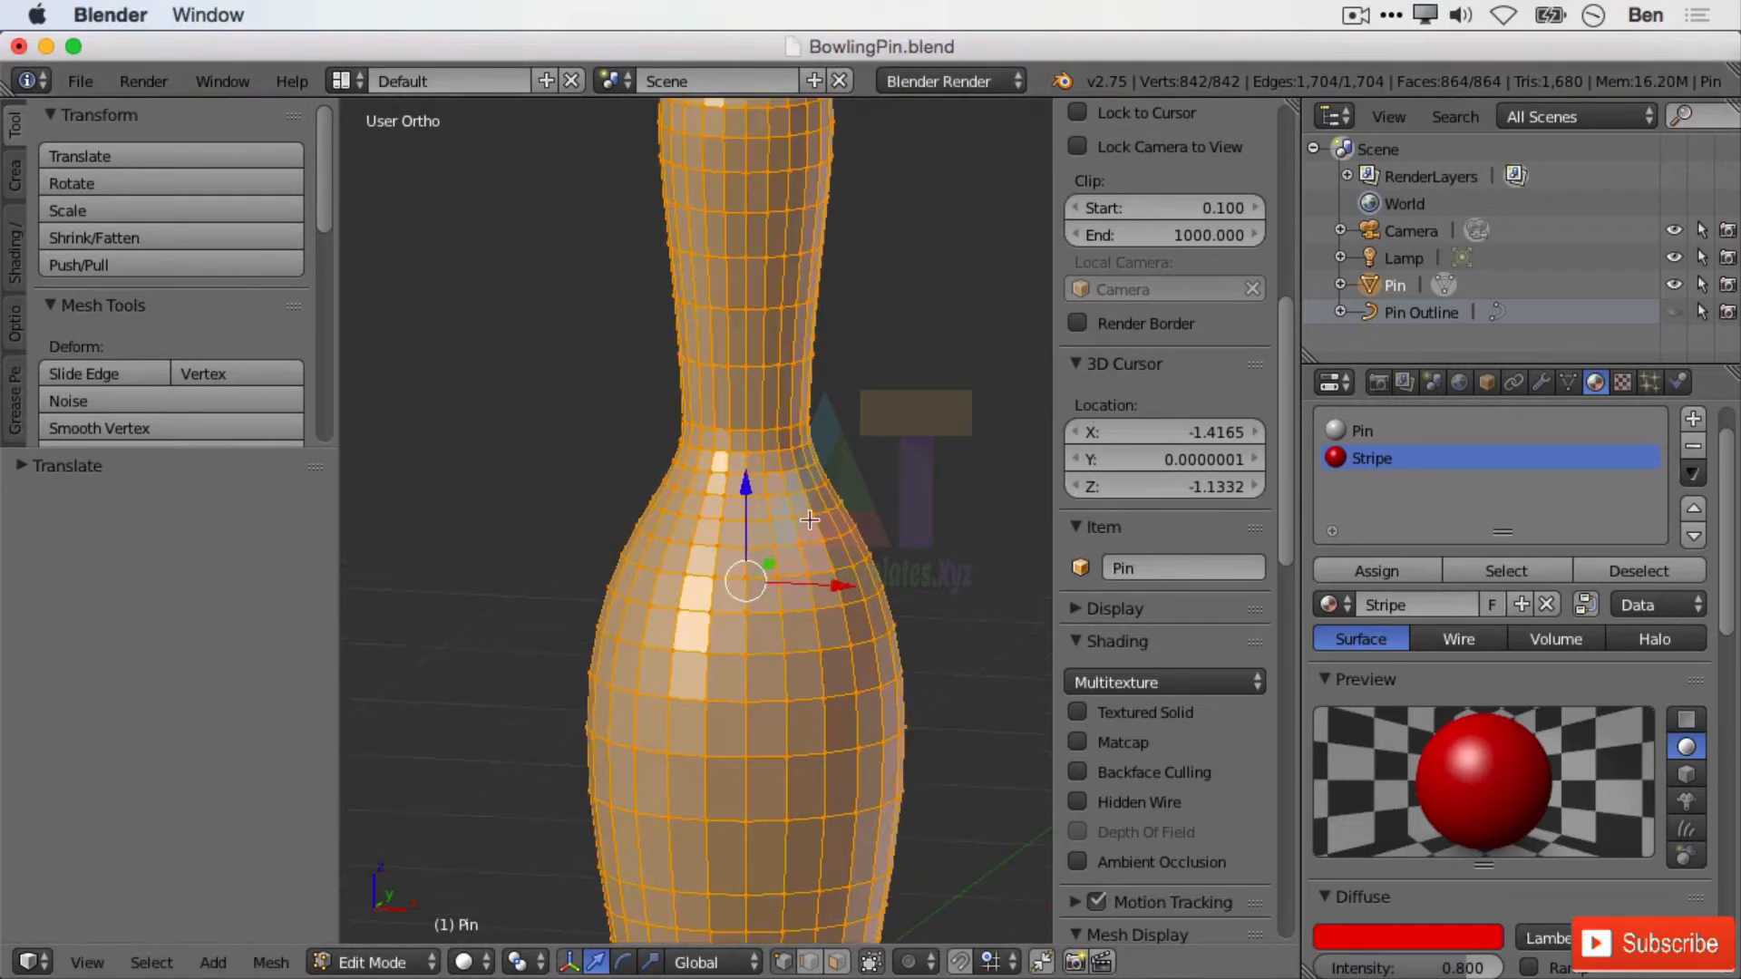
pyautogui.scroll(-1, 808, 517)
pyautogui.scroll(-1, 808, 517)
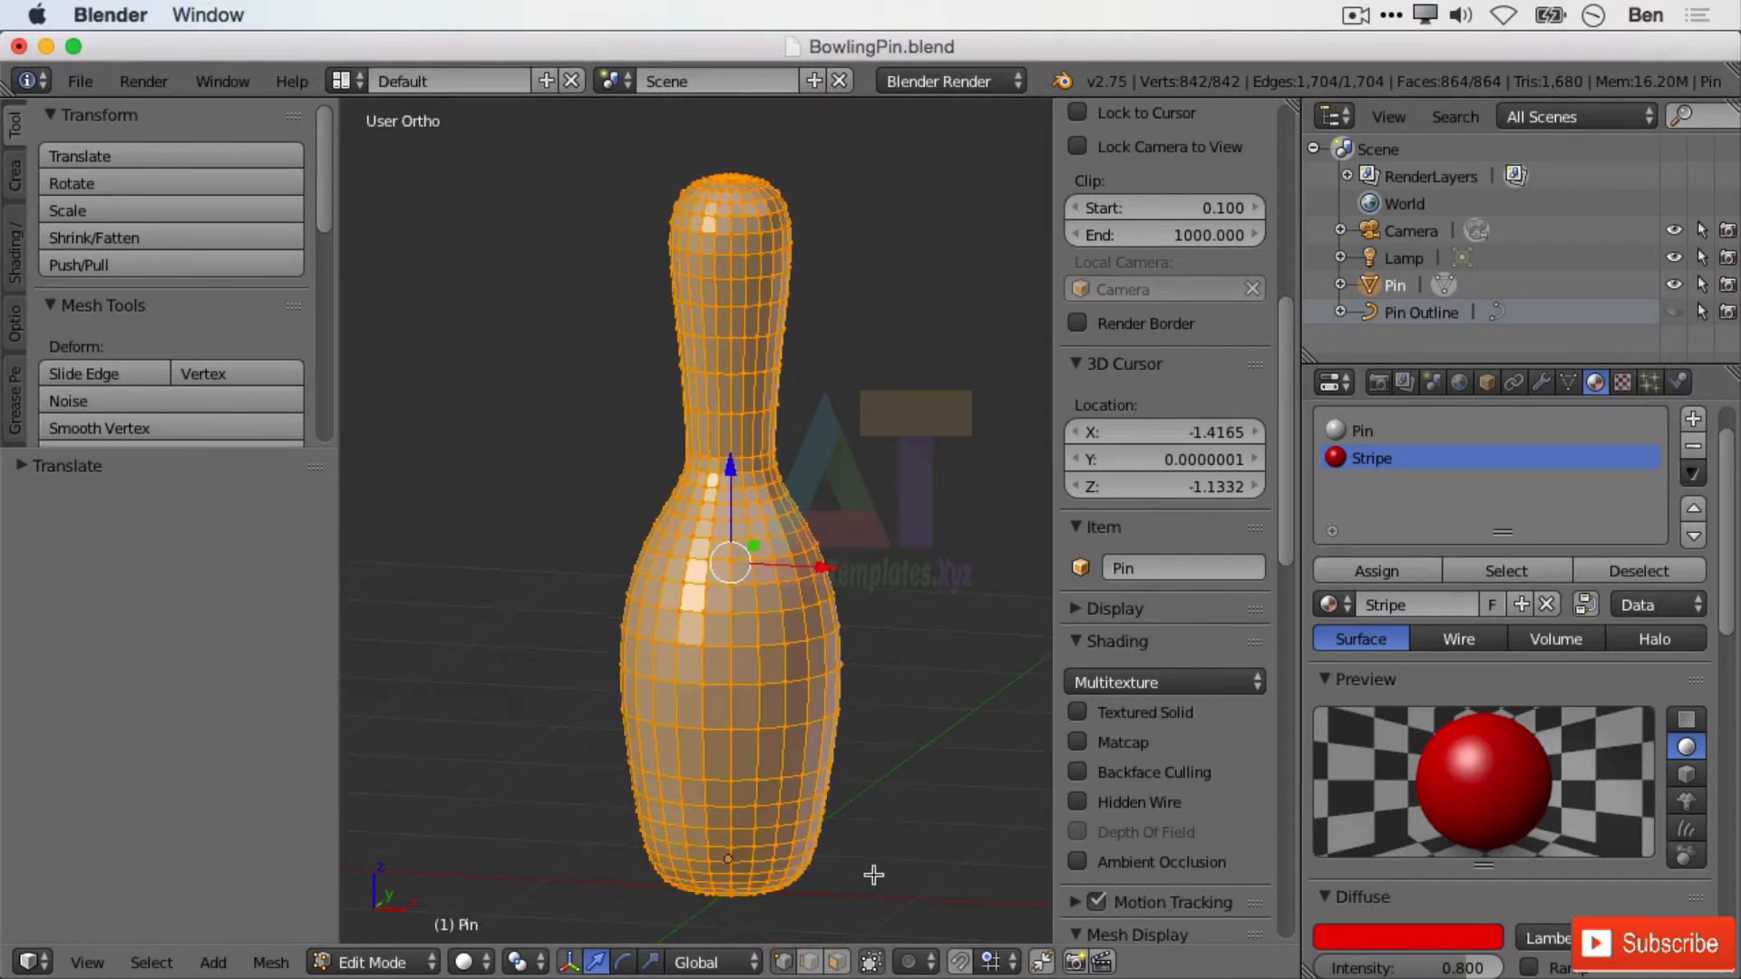
# - In face selection mode, select the ring of faces at the narrowest part of the pin's neck and assign the Stripe material
pyautogui.click(836, 965)
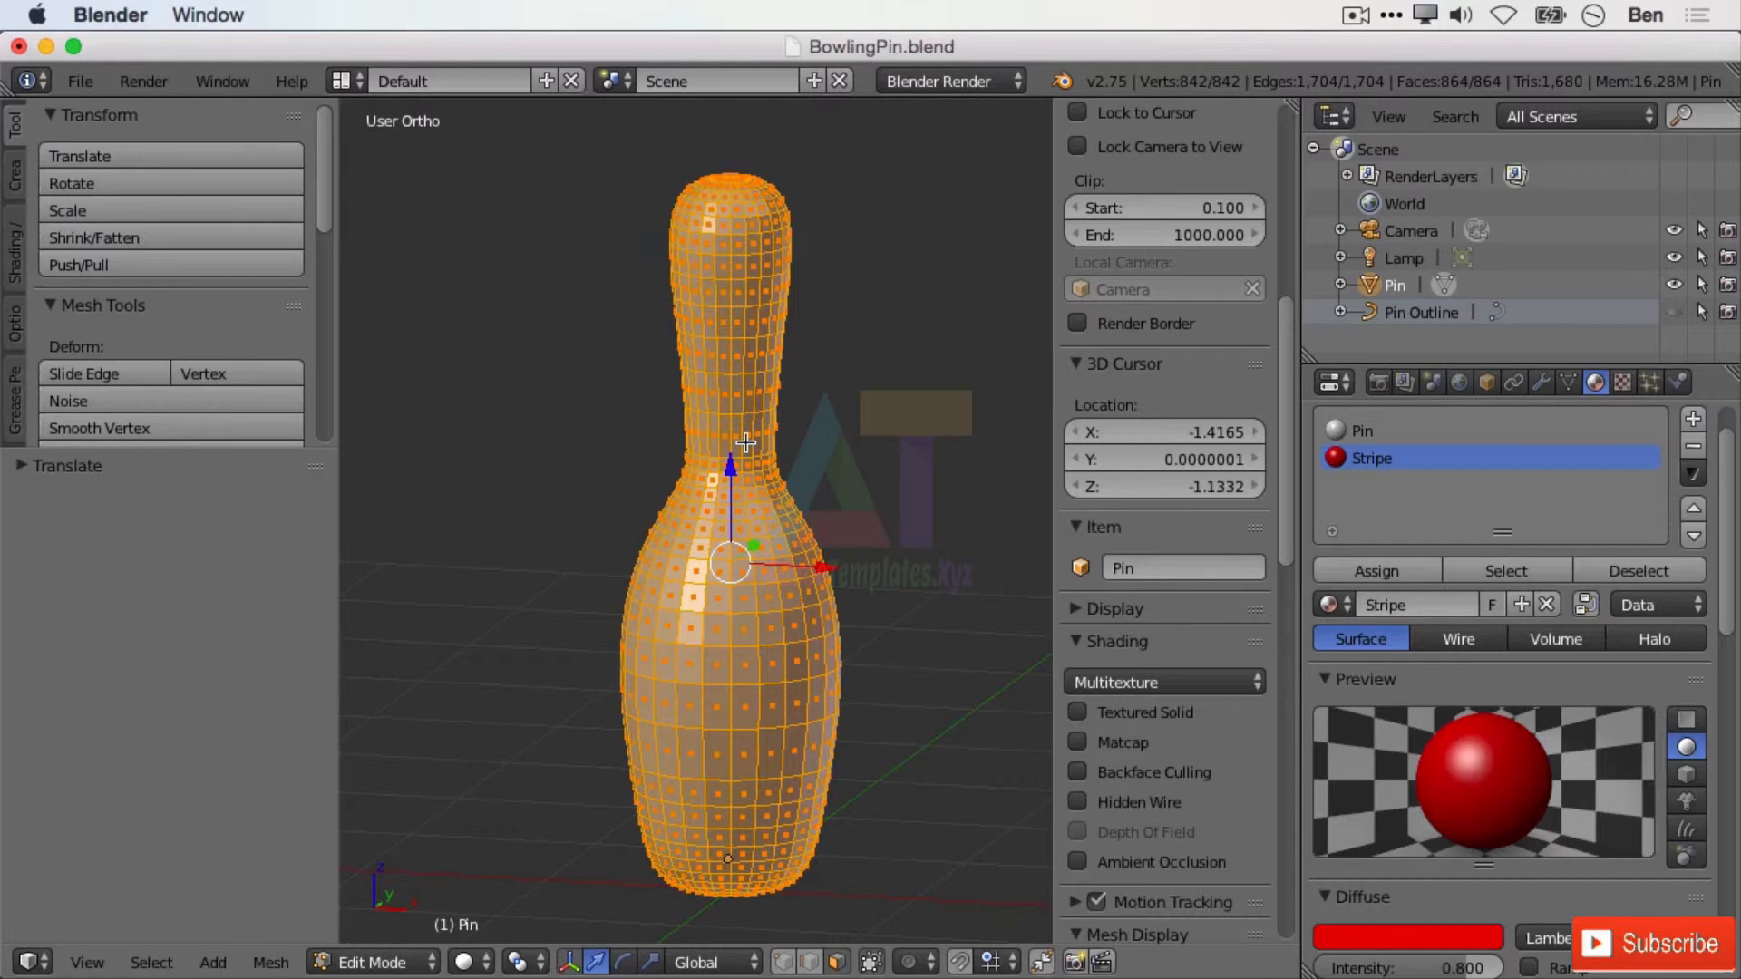
pyautogui.press('alt')
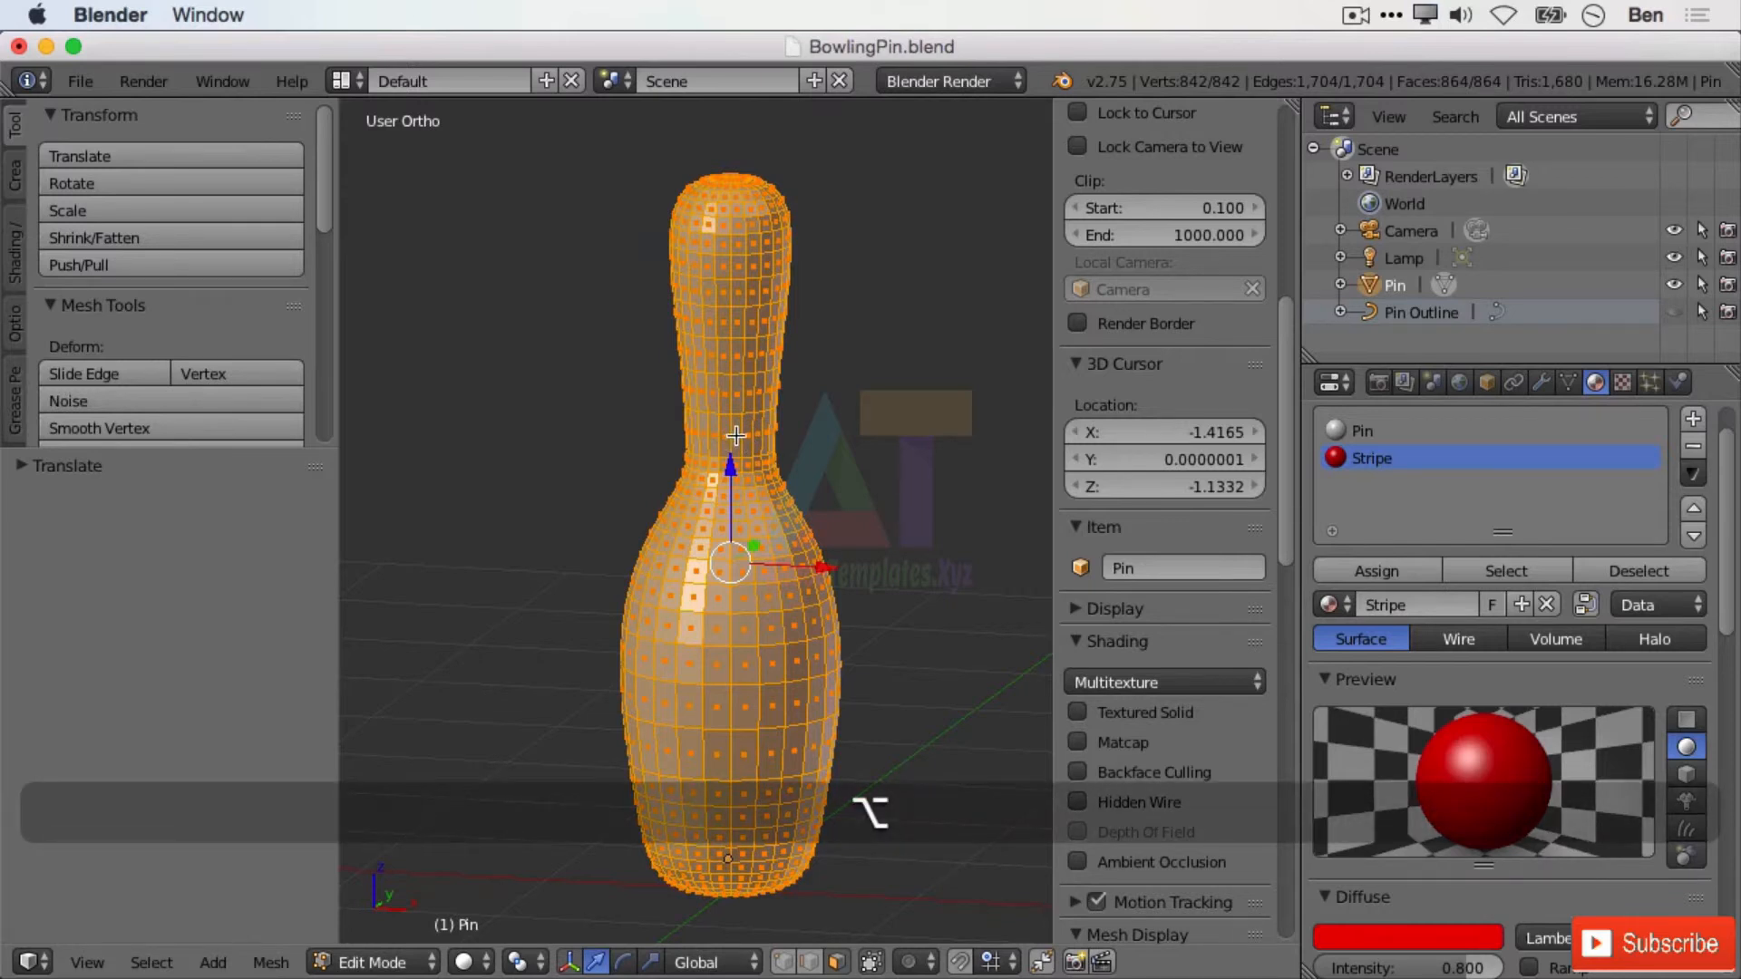
pyautogui.keyDown('alt'); pyautogui.rightClick(734, 439); pyautogui.keyUp('alt')
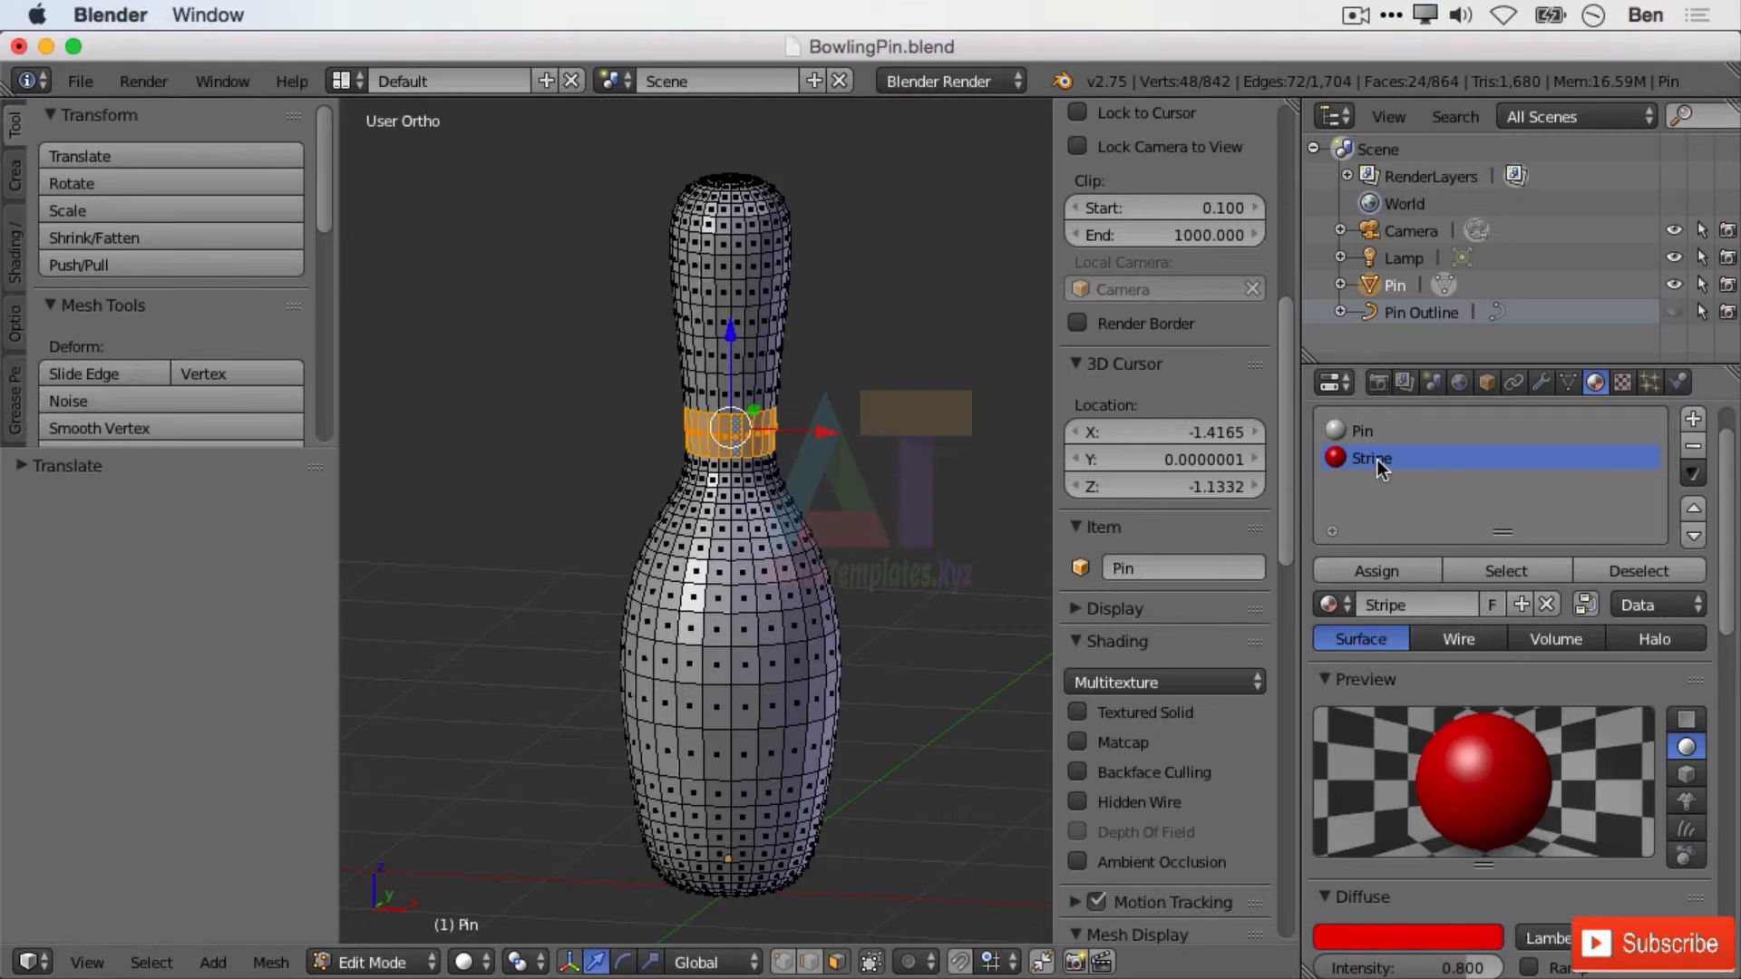
pyautogui.click(1395, 570)
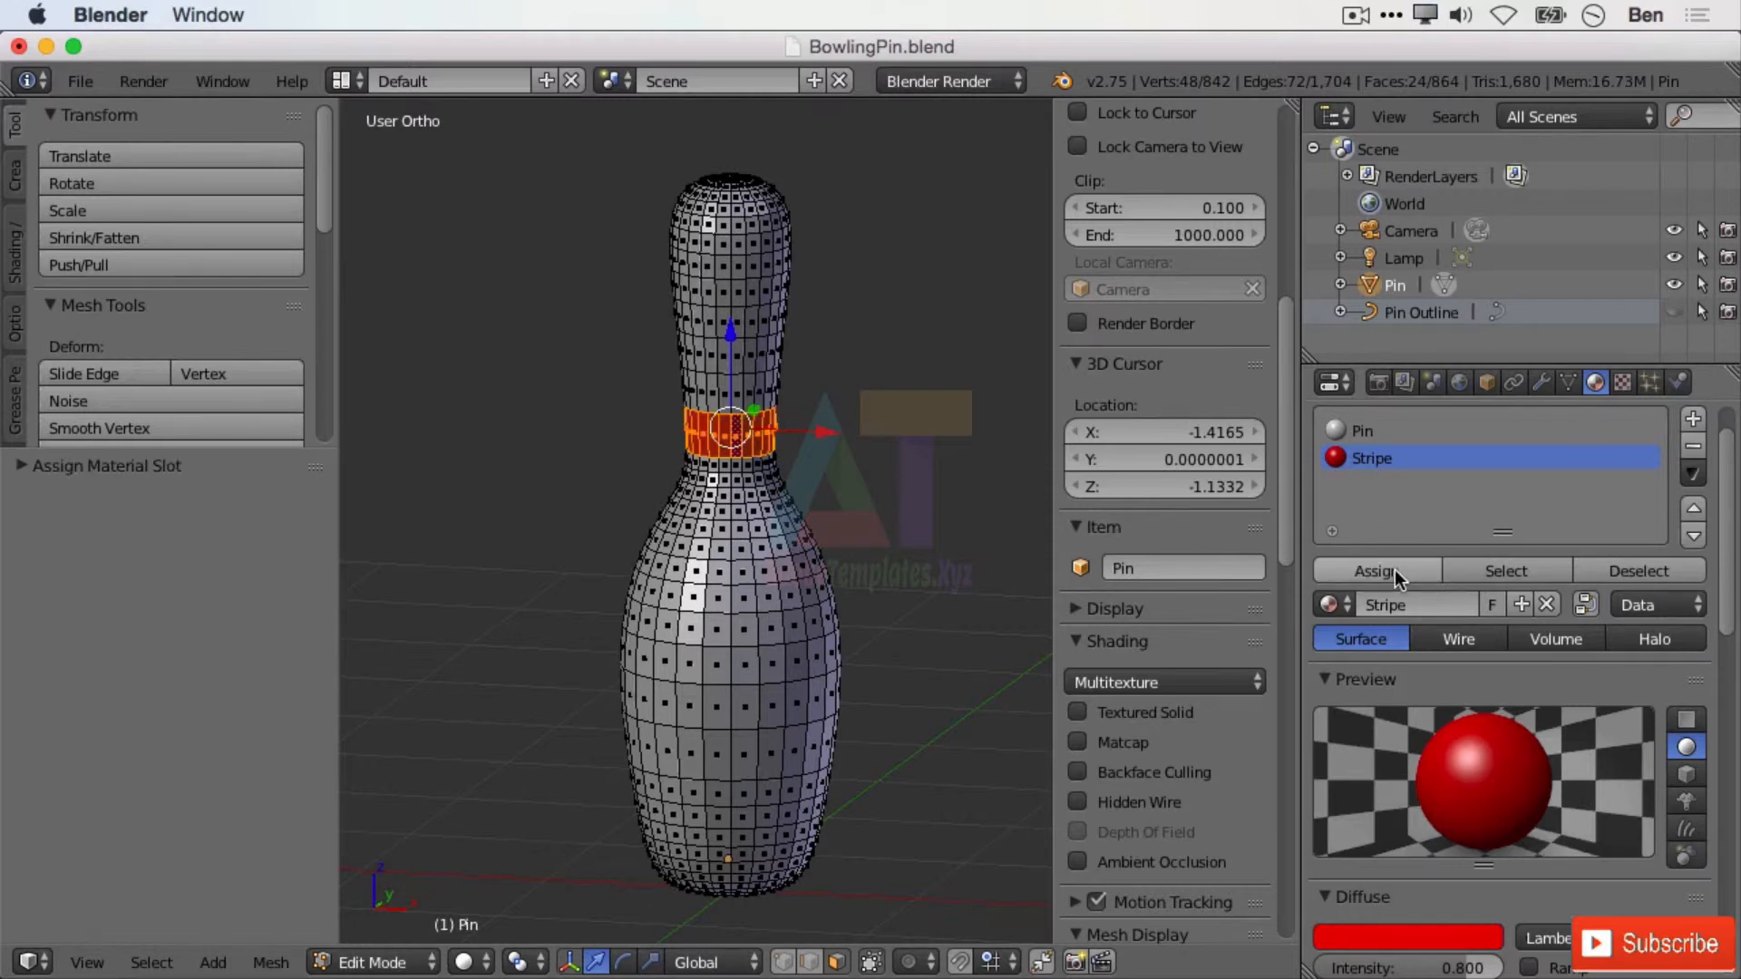
# - Assign the Stripe material to a second face loop higher on the neck, leaving one unstriped band between, and return to Object Mode
pyautogui.press('alt')
pyautogui.keyDown('alt'); pyautogui.click(755, 354); pyautogui.keyUp('alt')
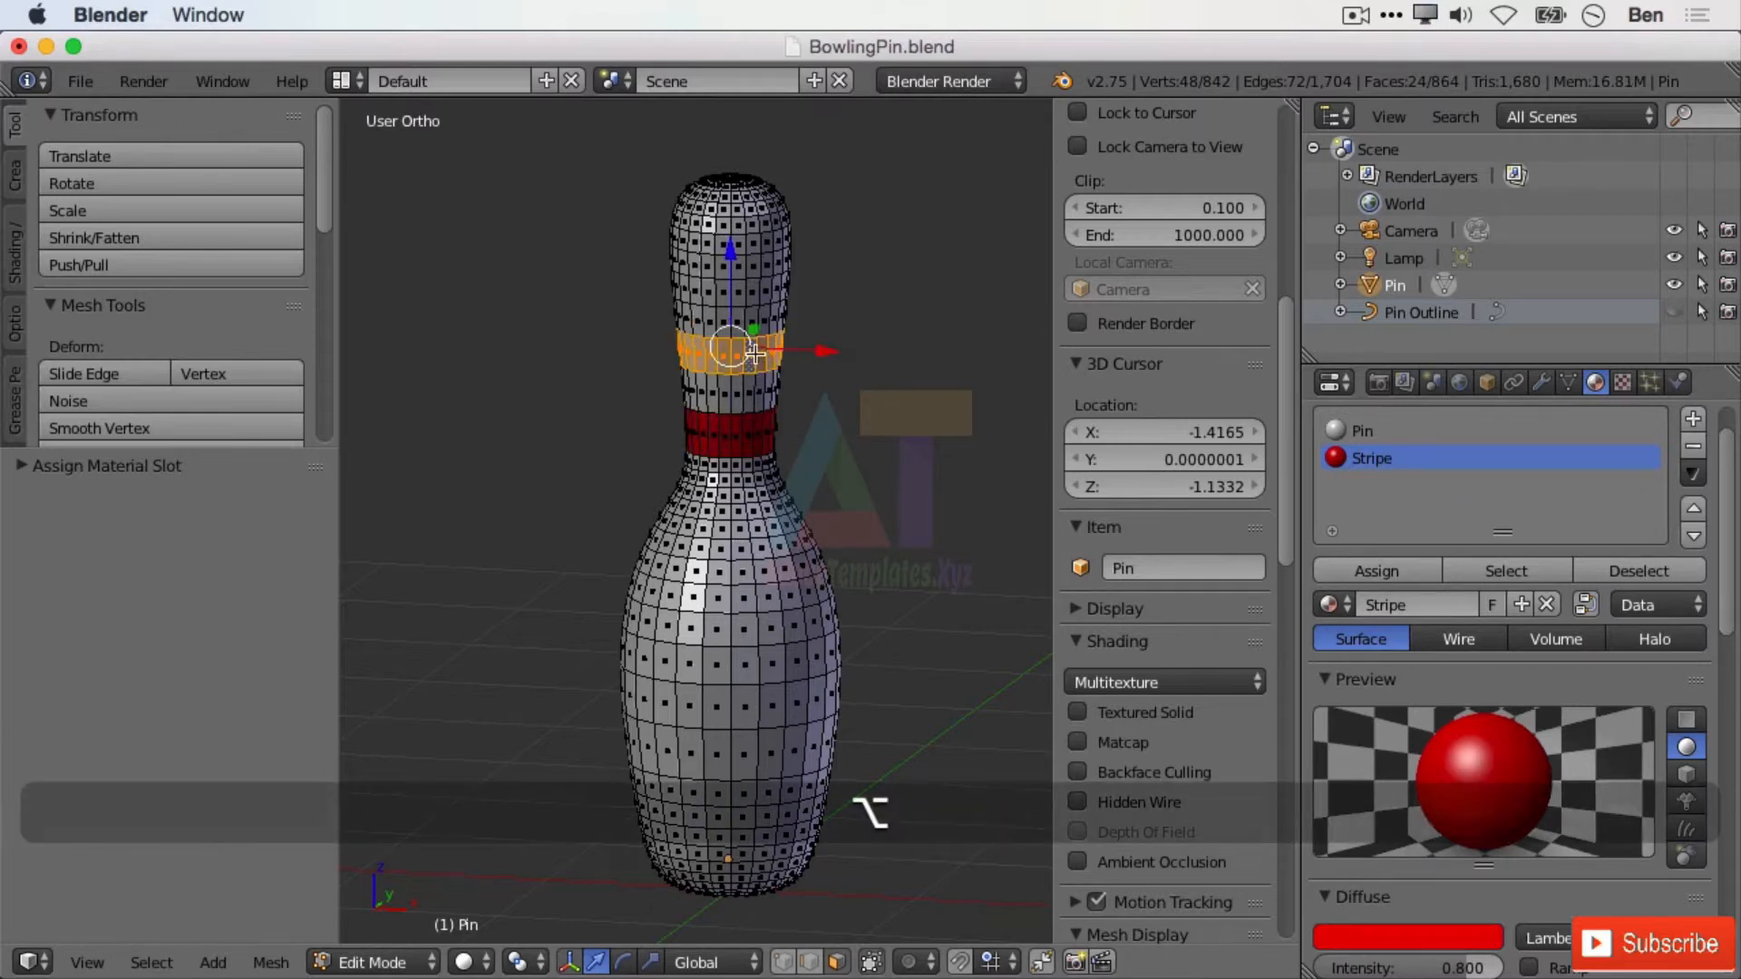
pyautogui.scroll(3, 908, 490)
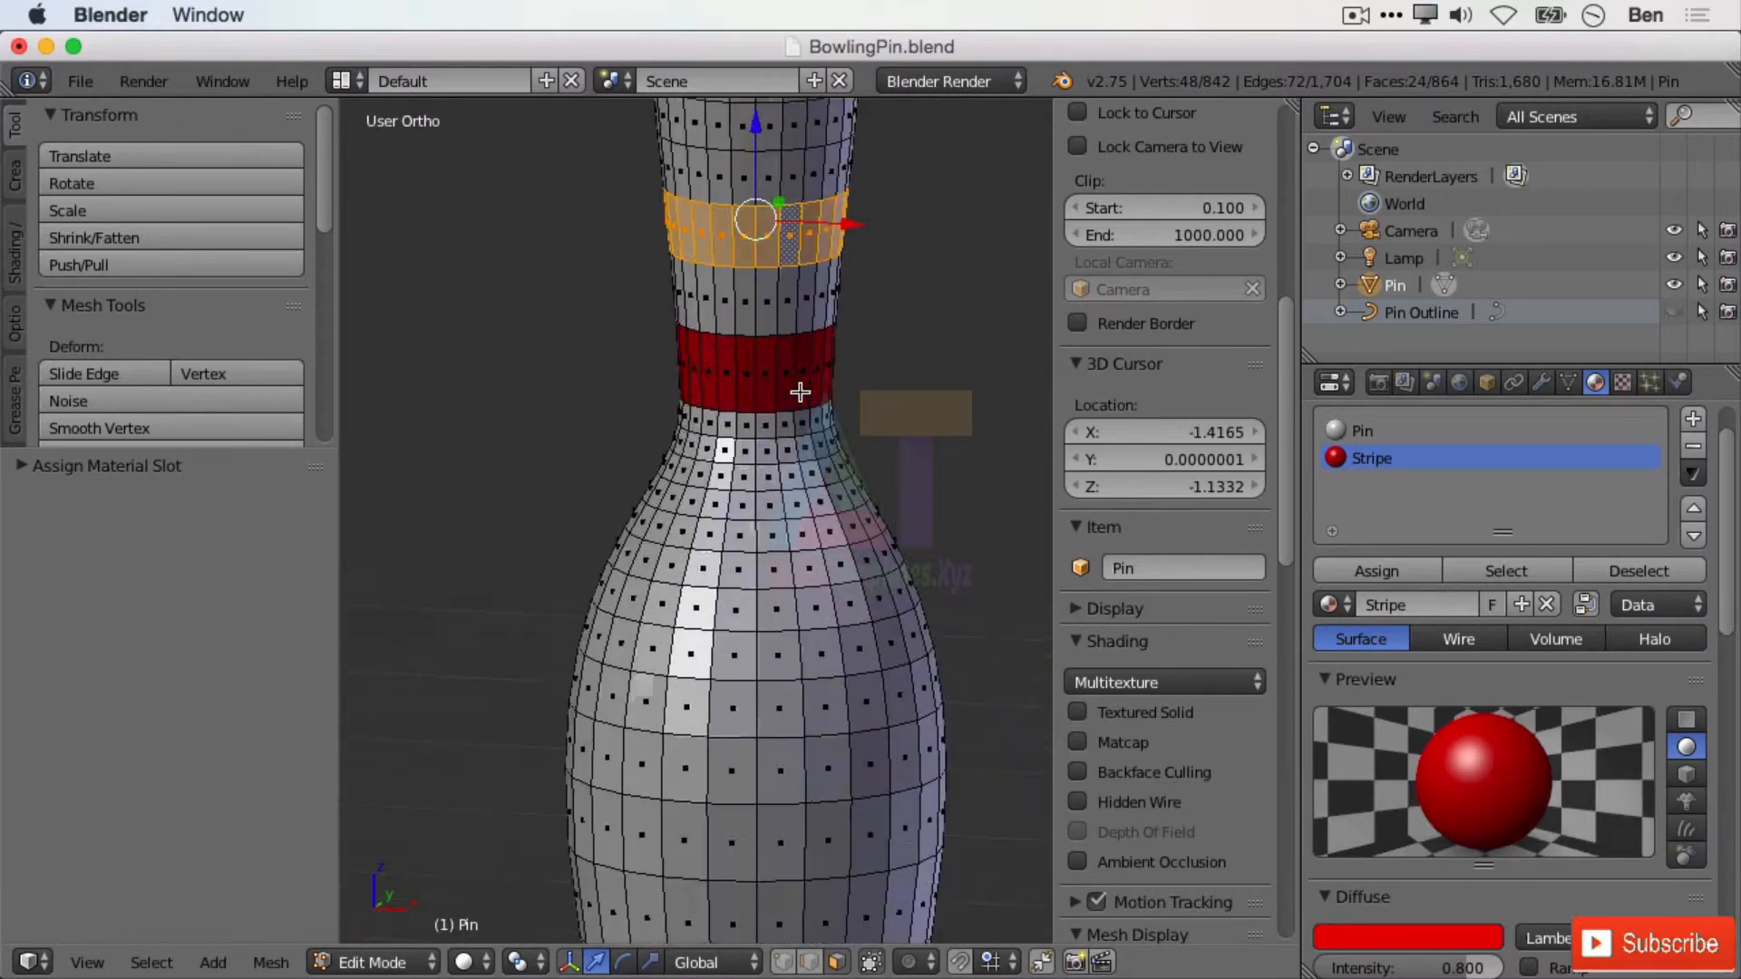
pyautogui.click(1377, 571)
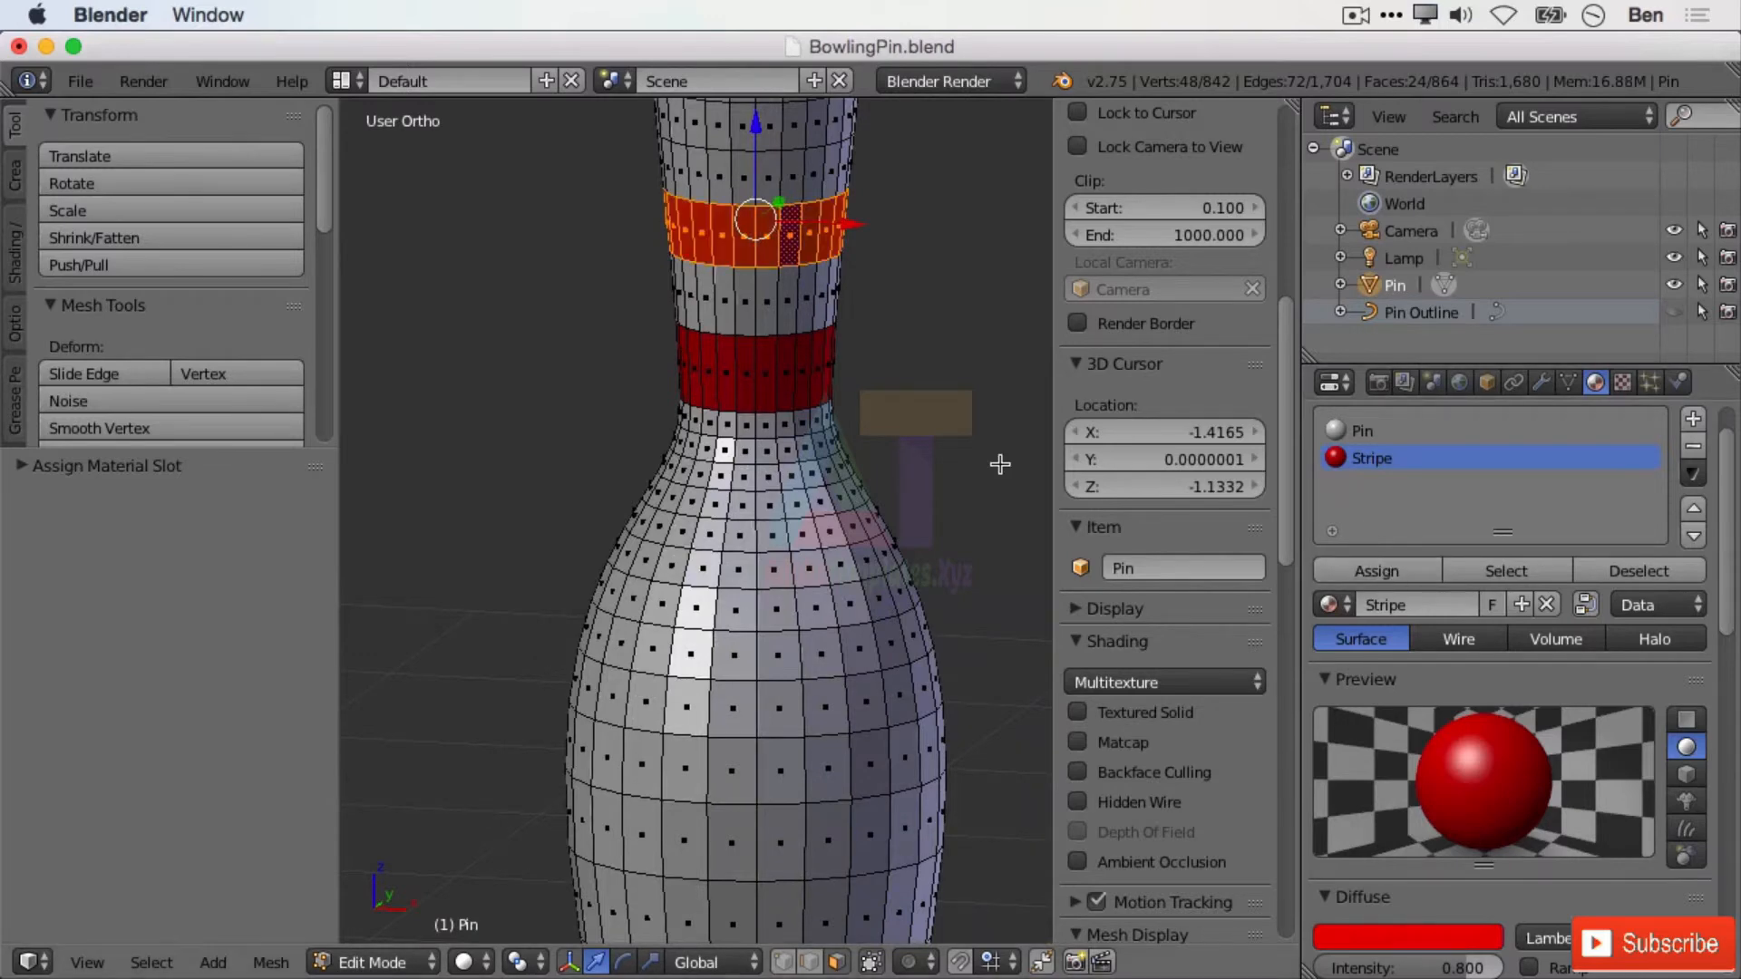
pyautogui.scroll(-1, 900, 490)
pyautogui.scroll(-2, 900, 489)
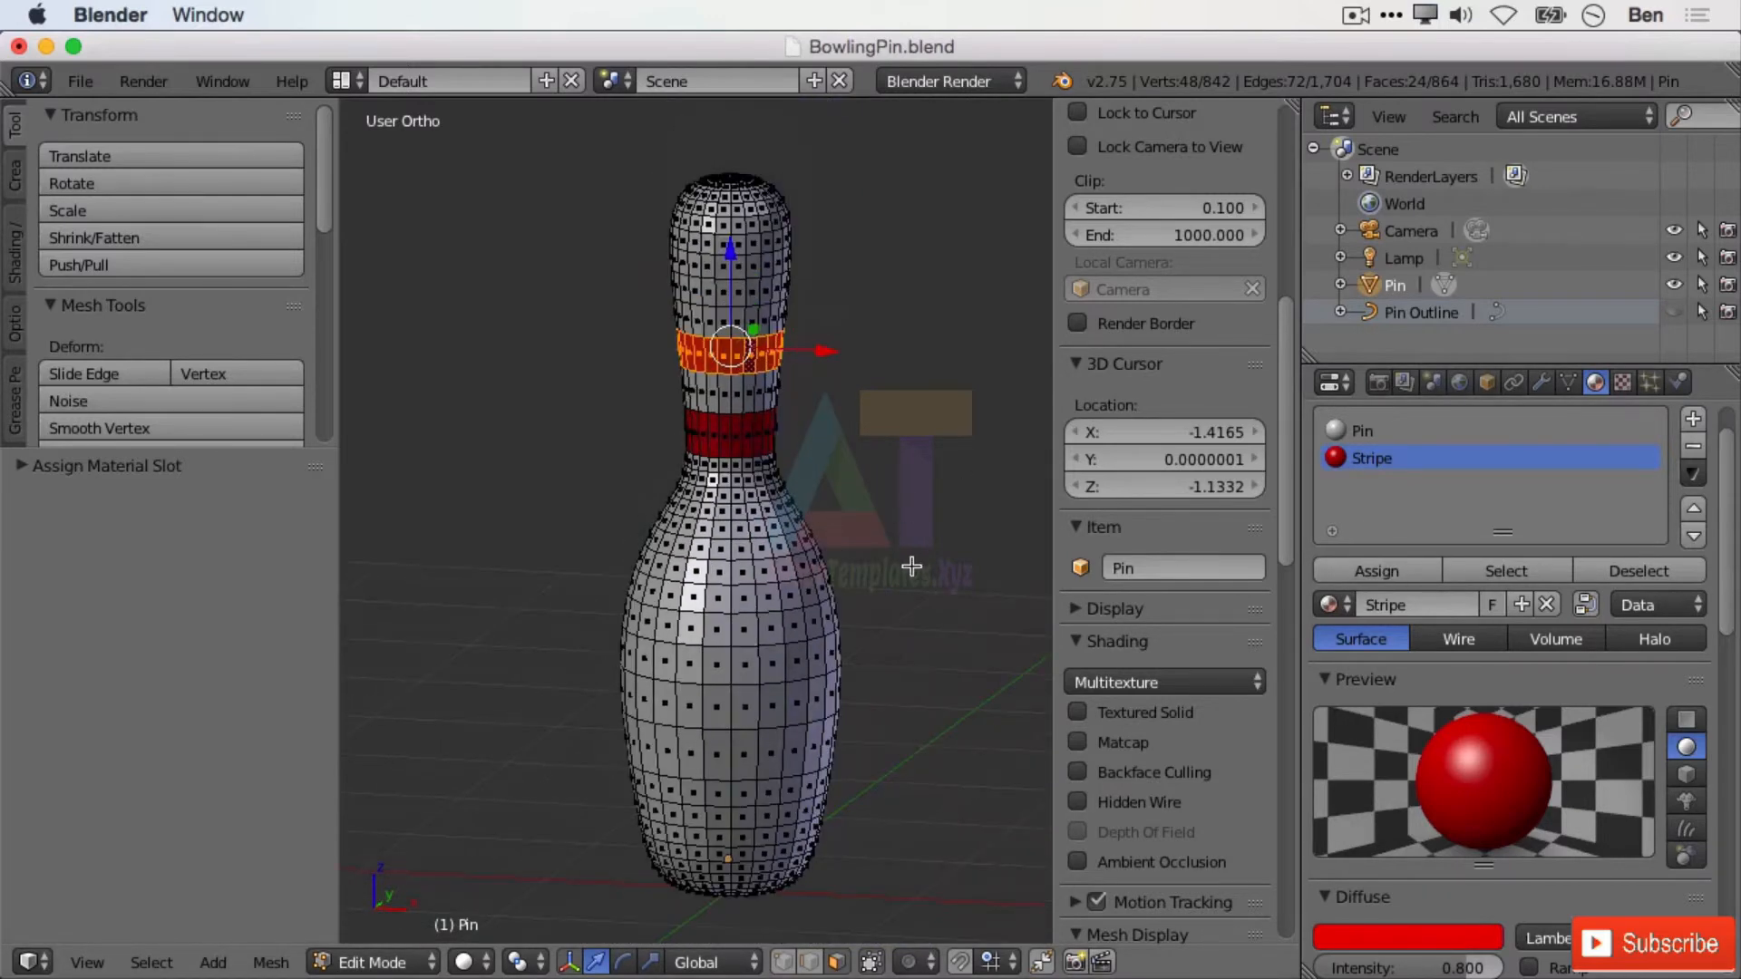
pyautogui.click(431, 946)
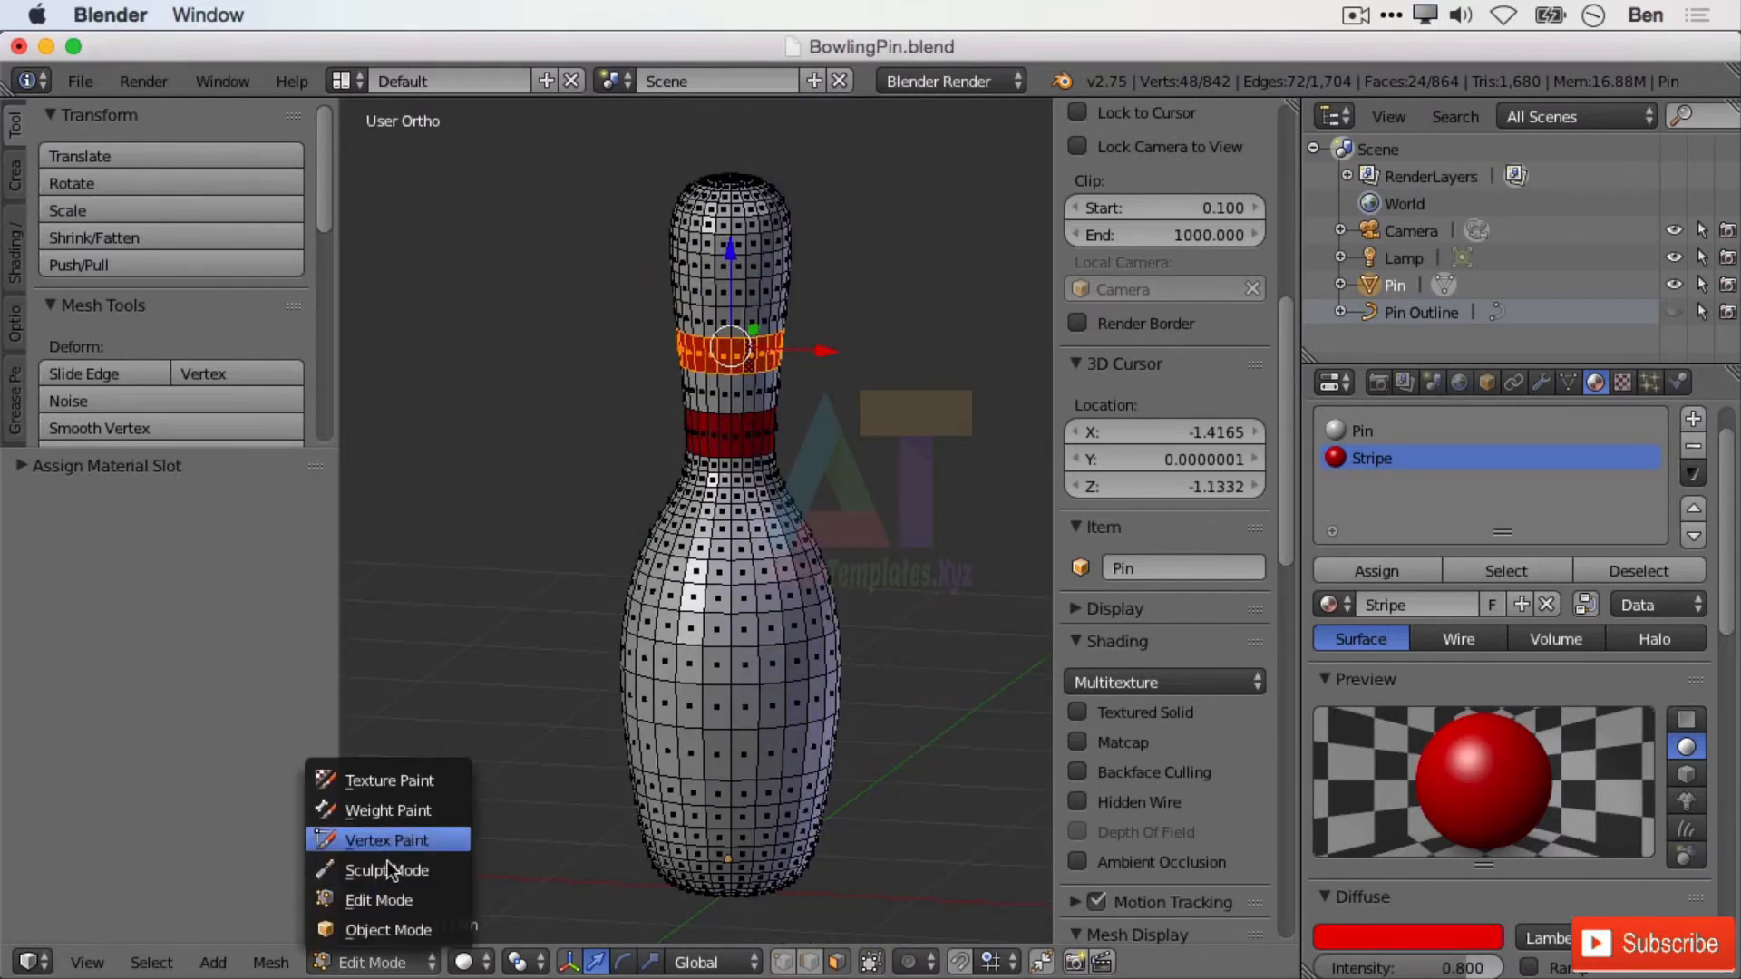
pyautogui.click(399, 924)
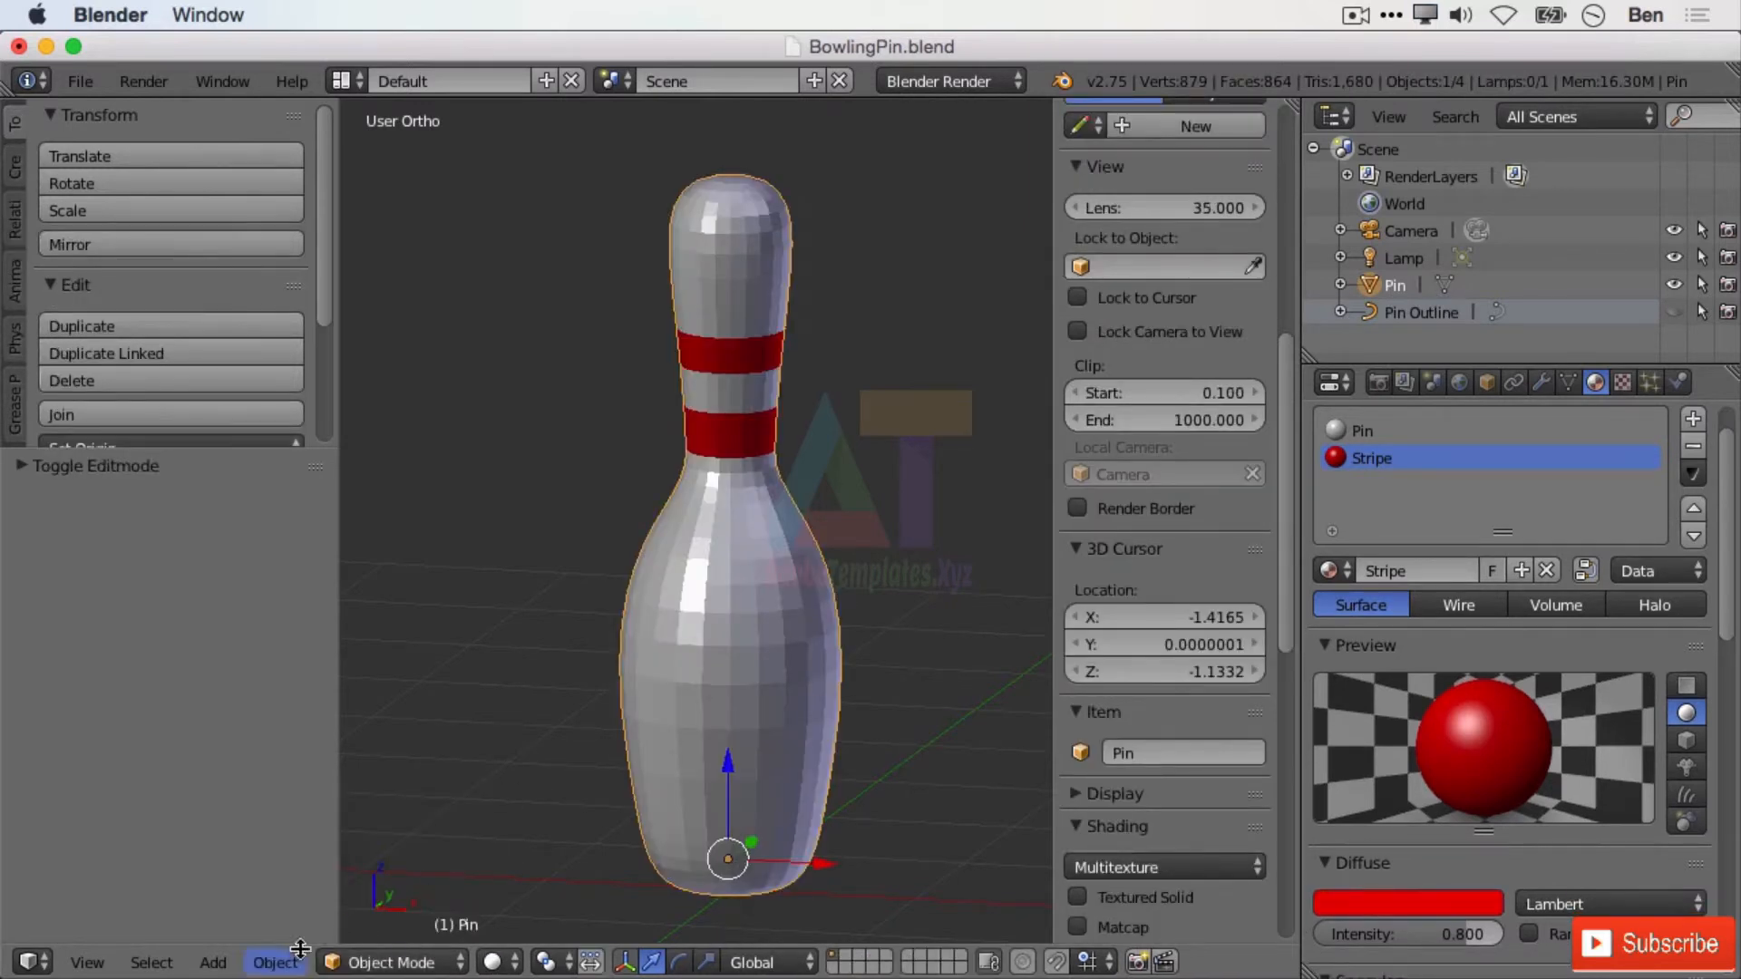
# - Preview the pin in Wireframe viewport shading and switch the viewport back to Solid shading
pyautogui.click(494, 963)
pyautogui.click(537, 901)
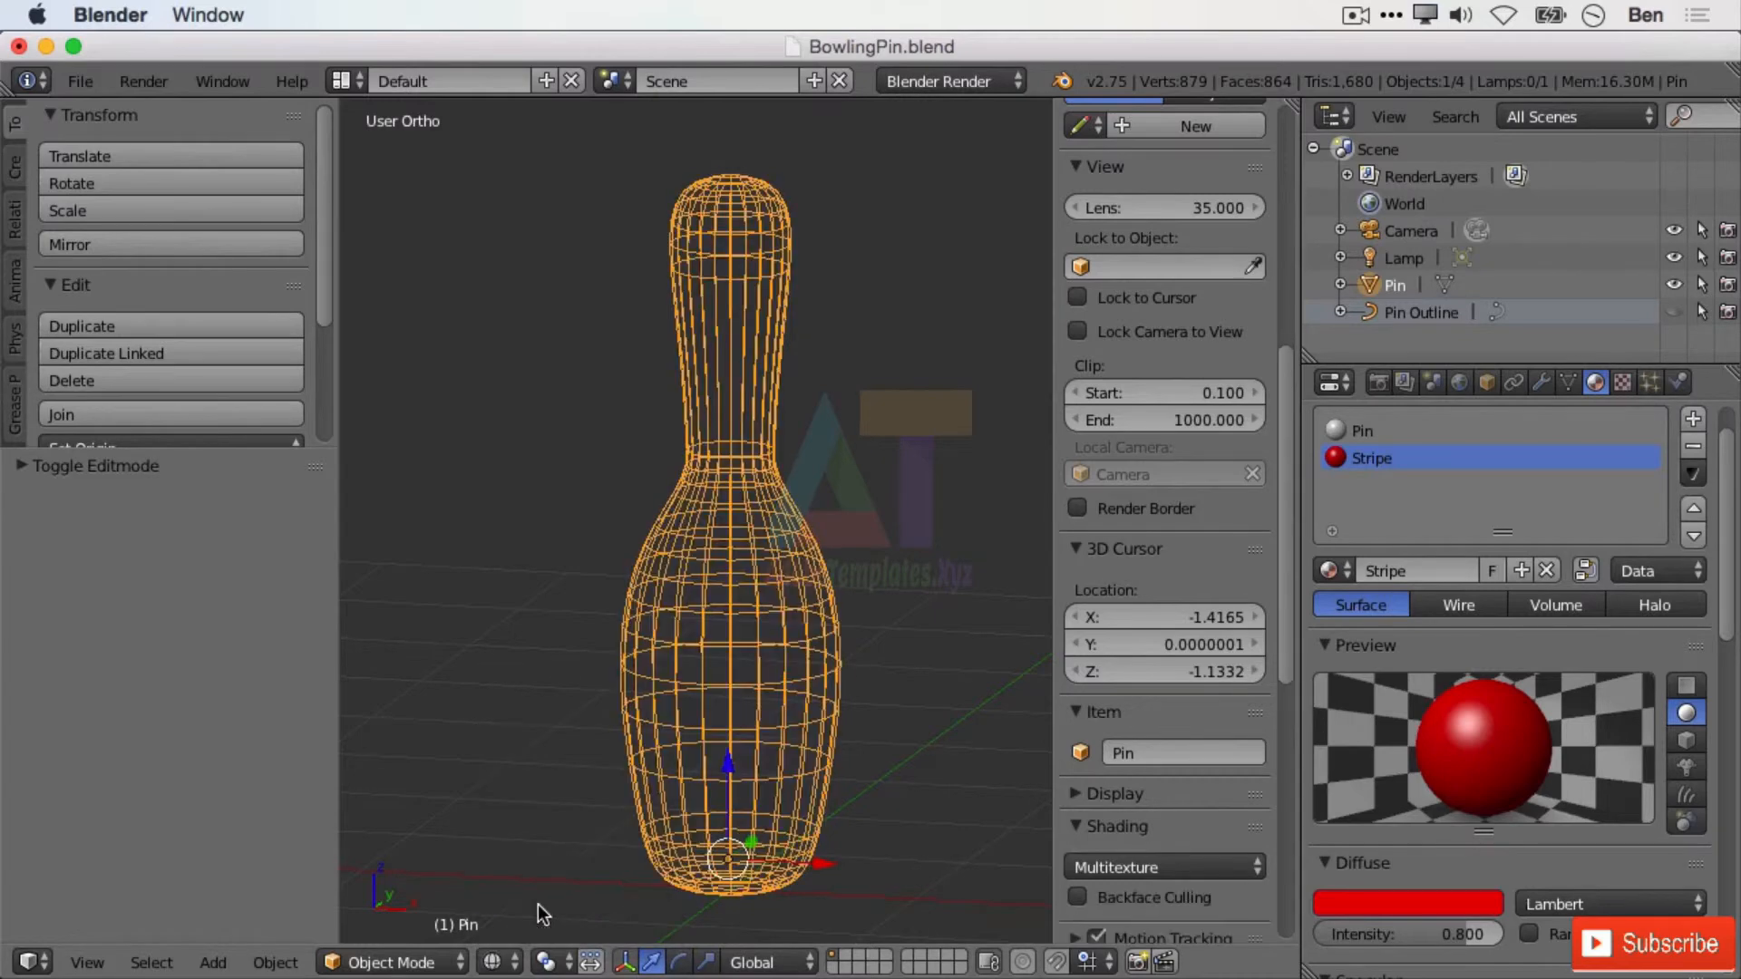
pyautogui.scroll(1, 588, 702)
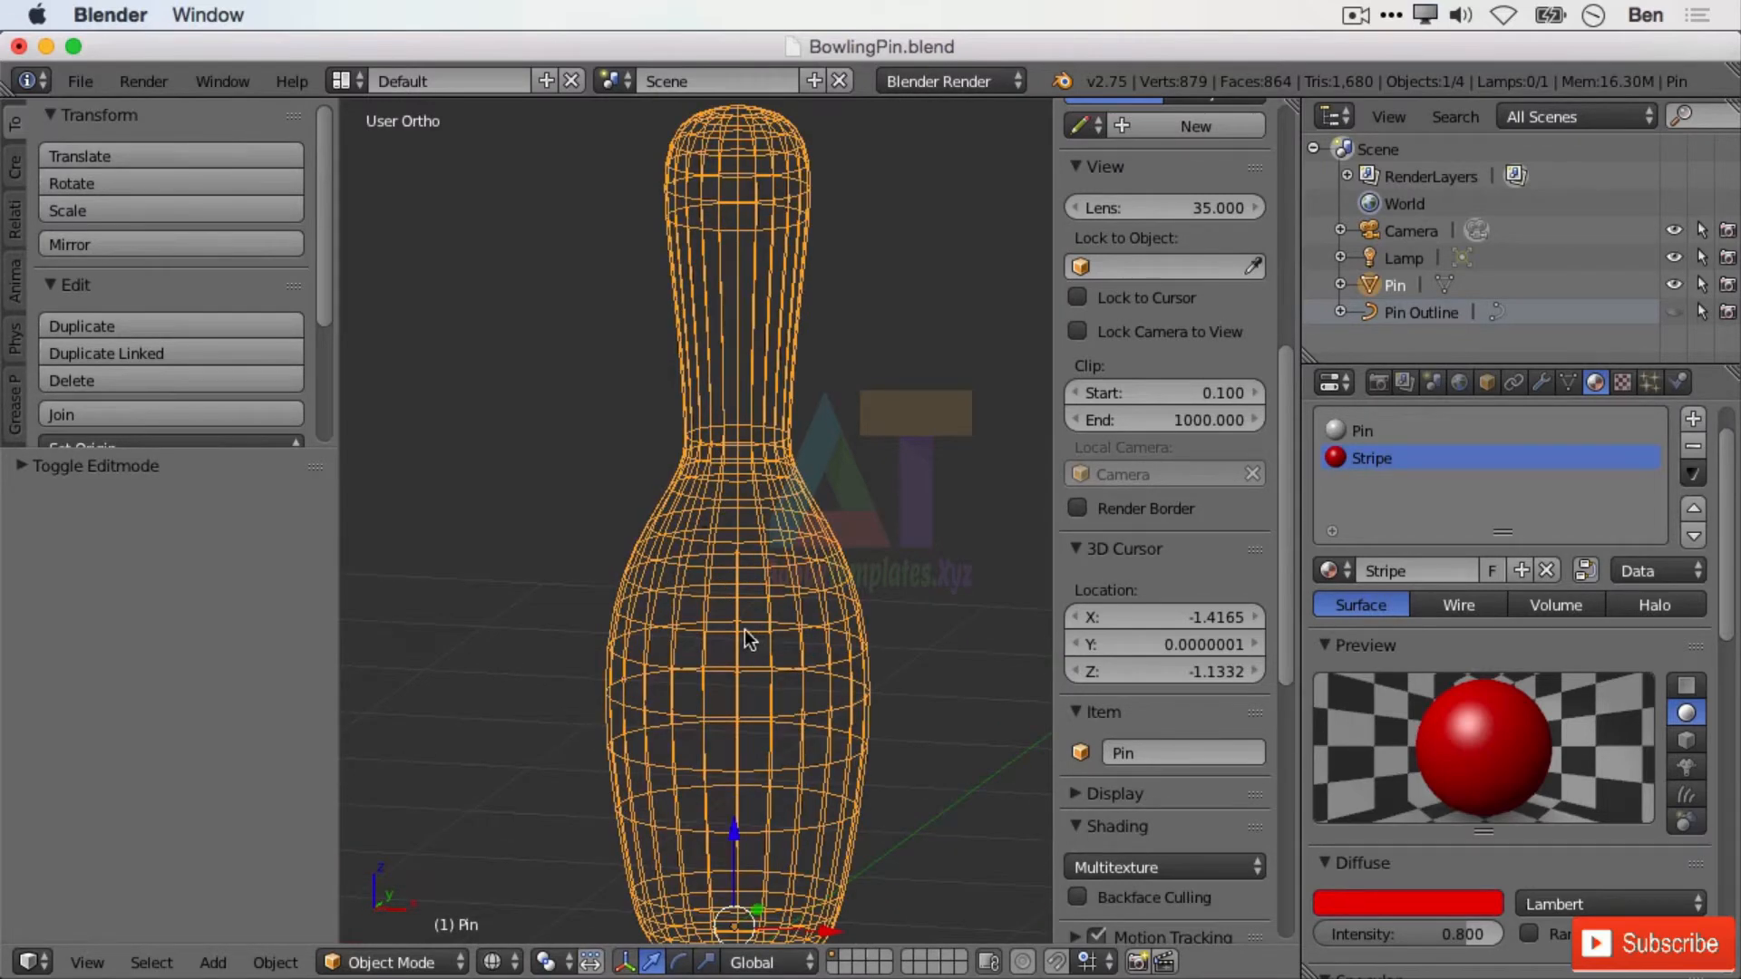
pyautogui.scroll(-1, 584, 703)
pyautogui.click(494, 963)
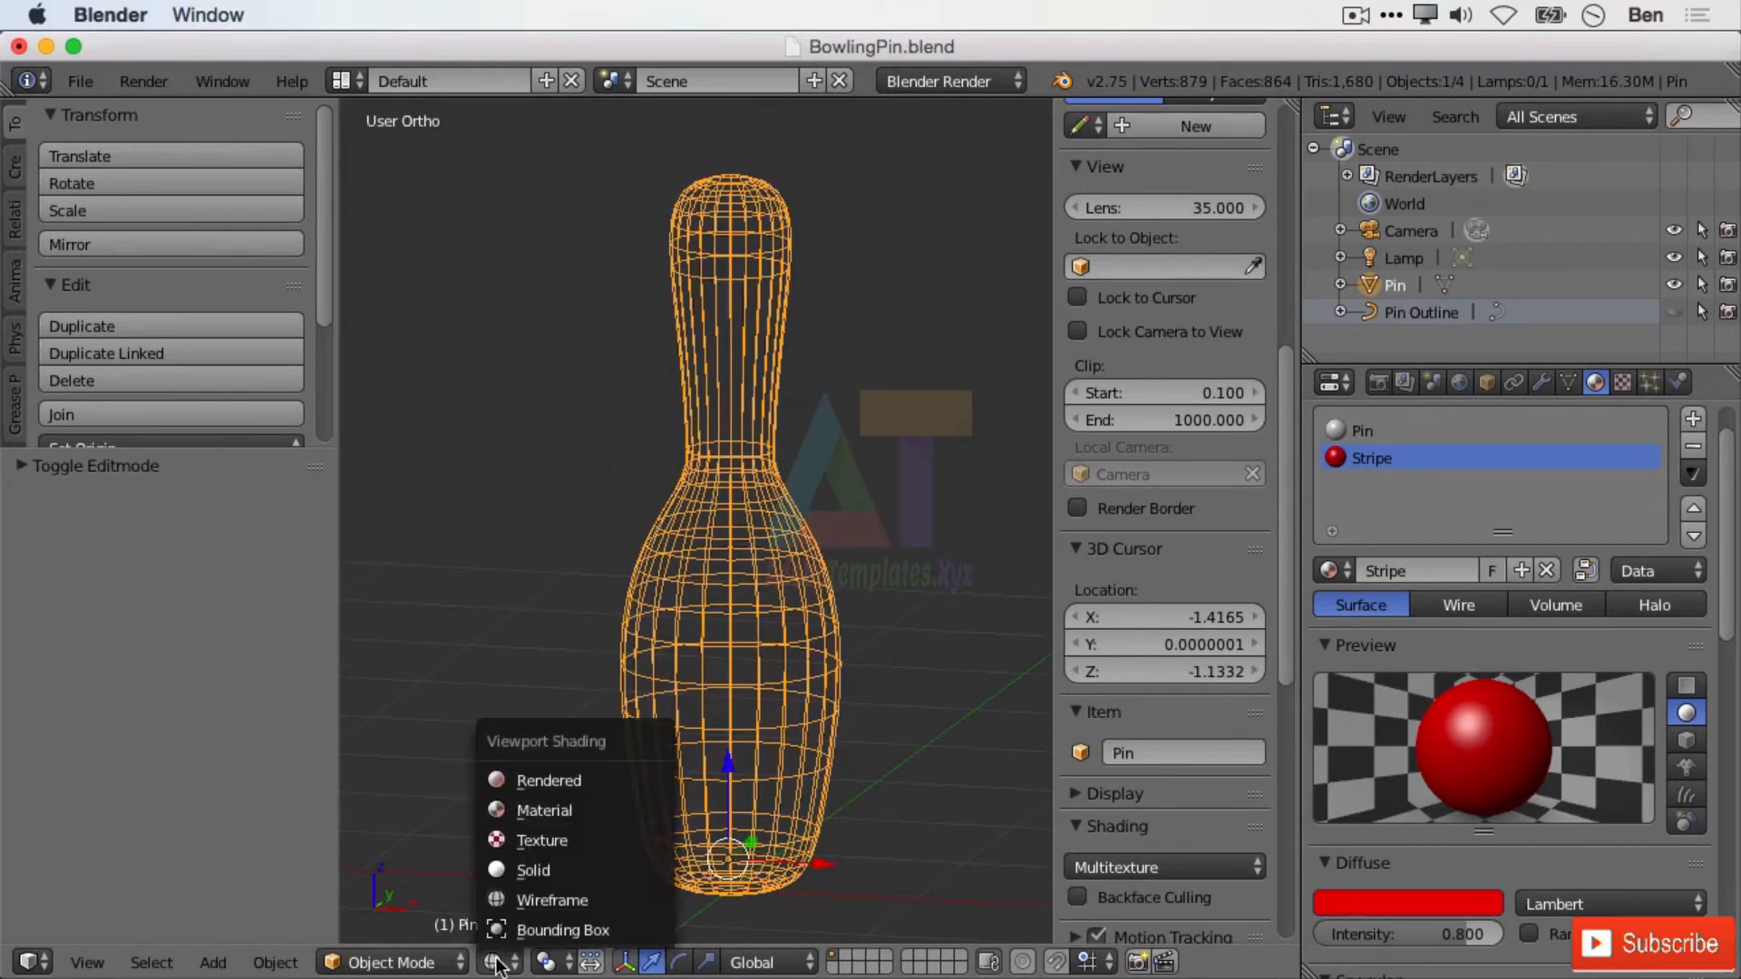
pyautogui.click(548, 875)
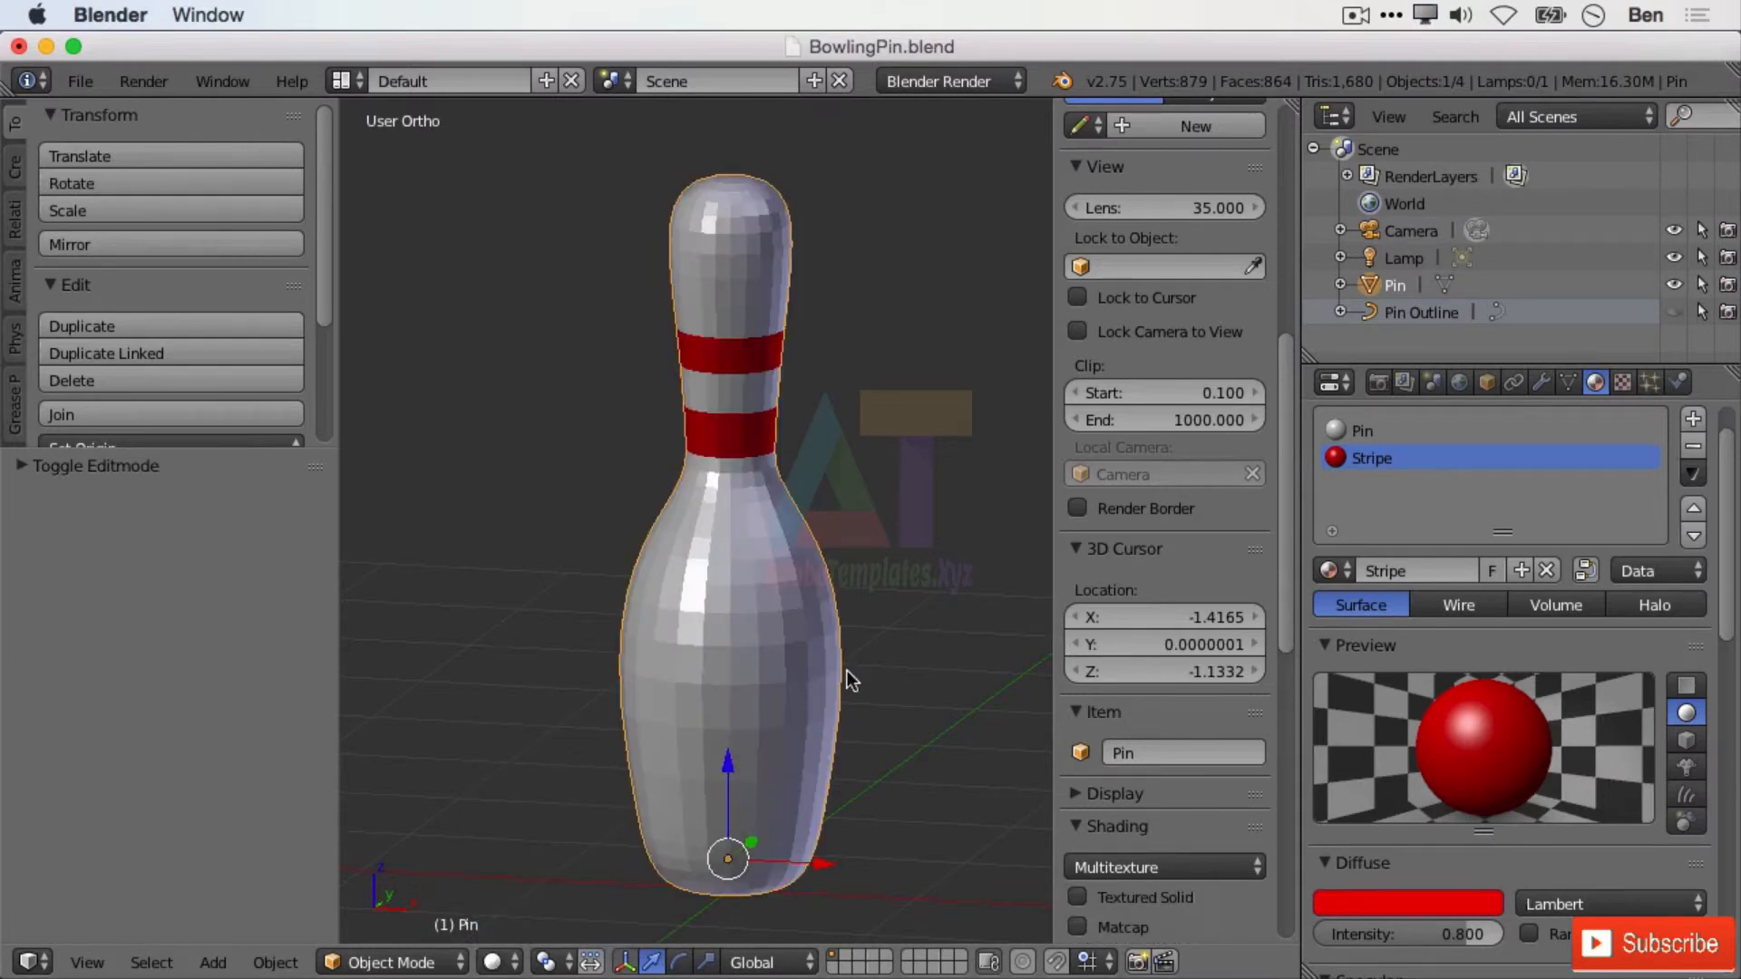
pyautogui.scroll(1, 847, 671)
pyautogui.scroll(-1, 846, 662)
pyautogui.moveTo(786, 596); pyautogui.dragTo(646, 384, button='middle')
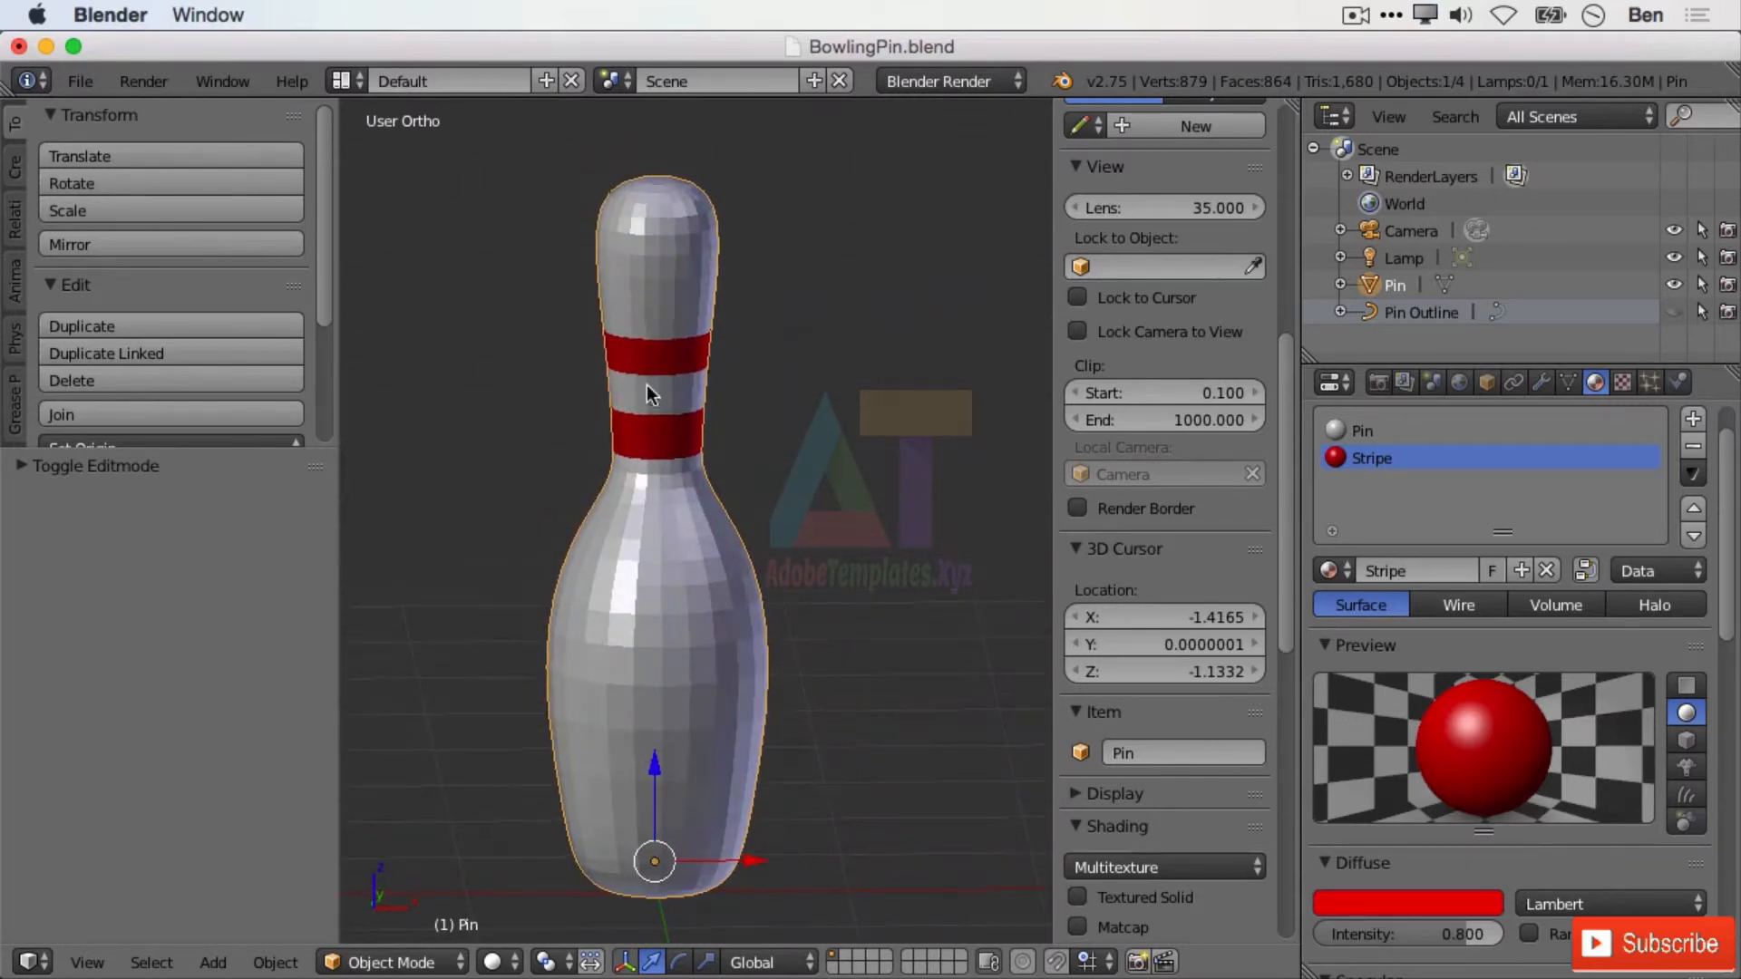
# - Preview the pin in Texture viewport shading and select the Lamp that lights it
pyautogui.click(493, 962)
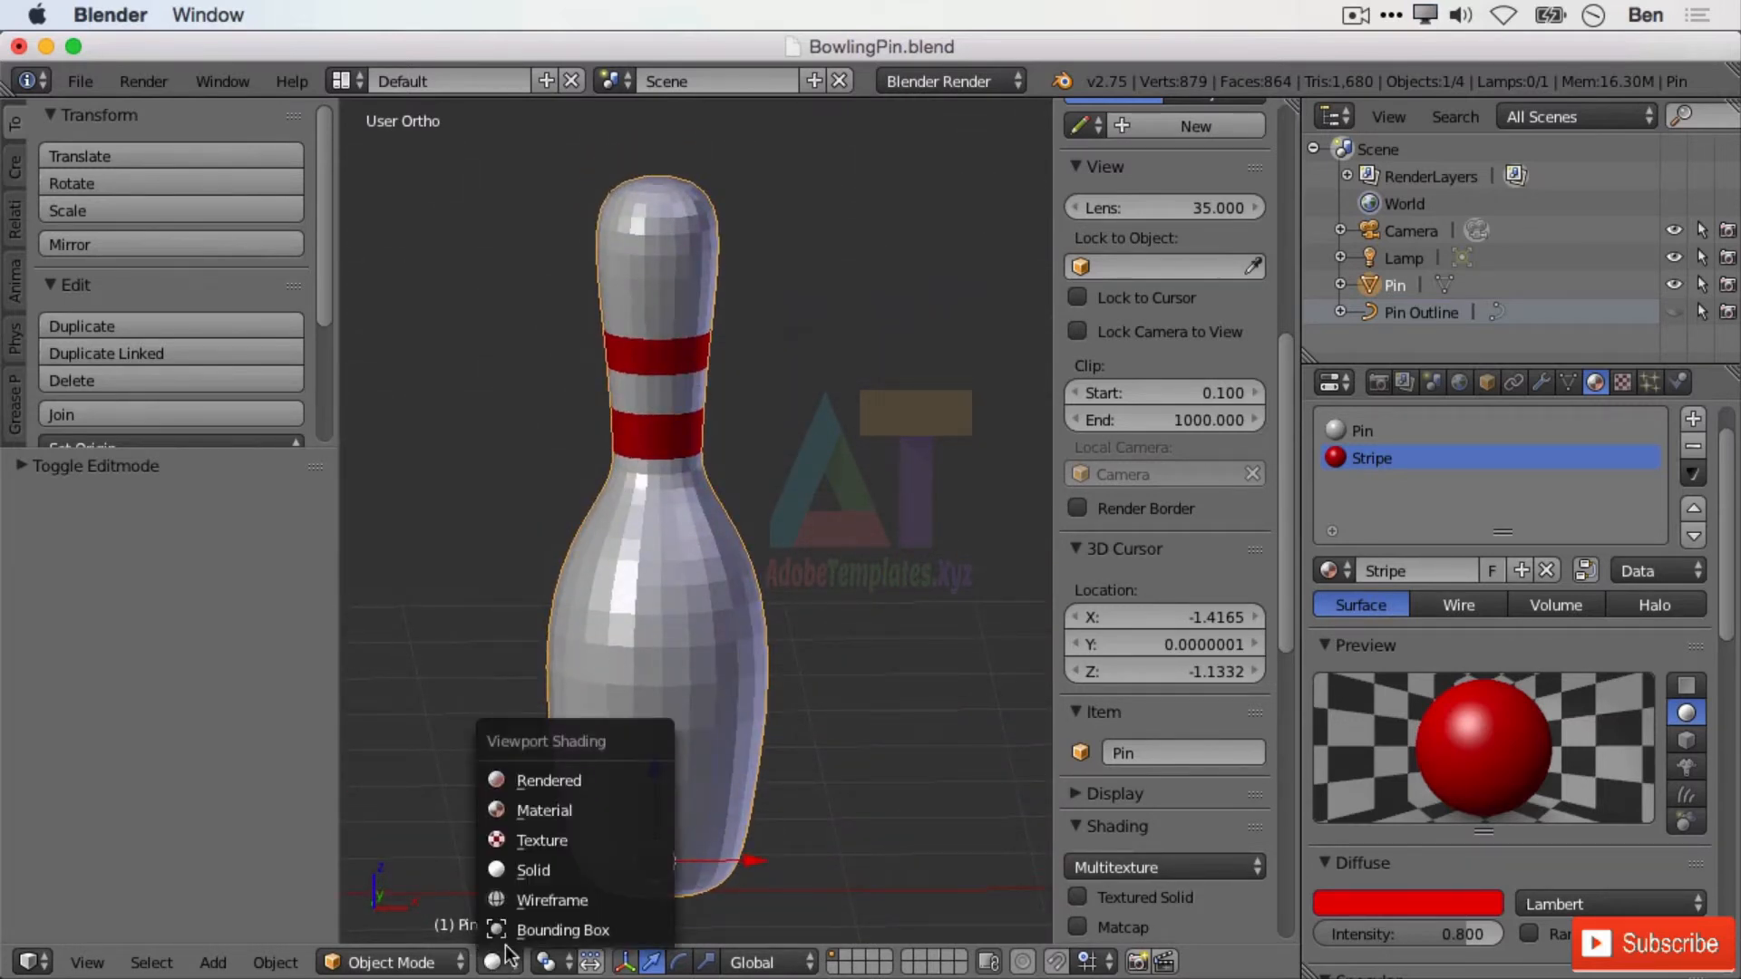
pyautogui.click(542, 841)
pyautogui.moveTo(560, 847); pyautogui.dragTo(739, 594, button='middle')
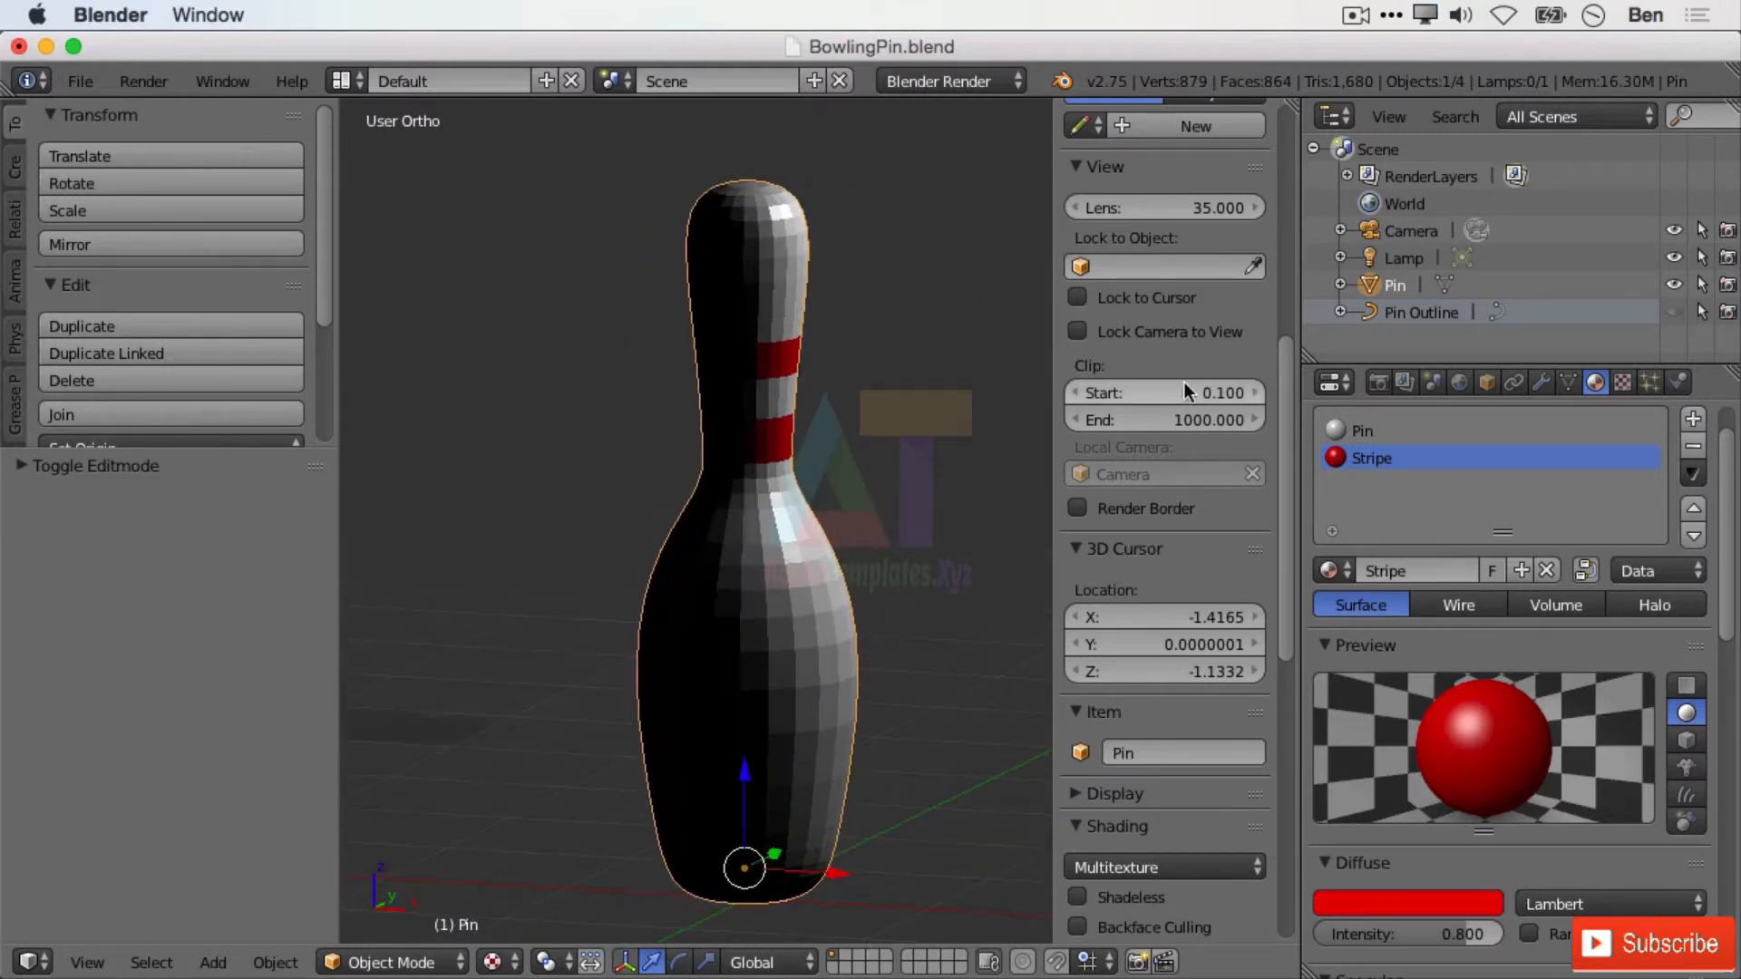
pyautogui.click(1403, 259)
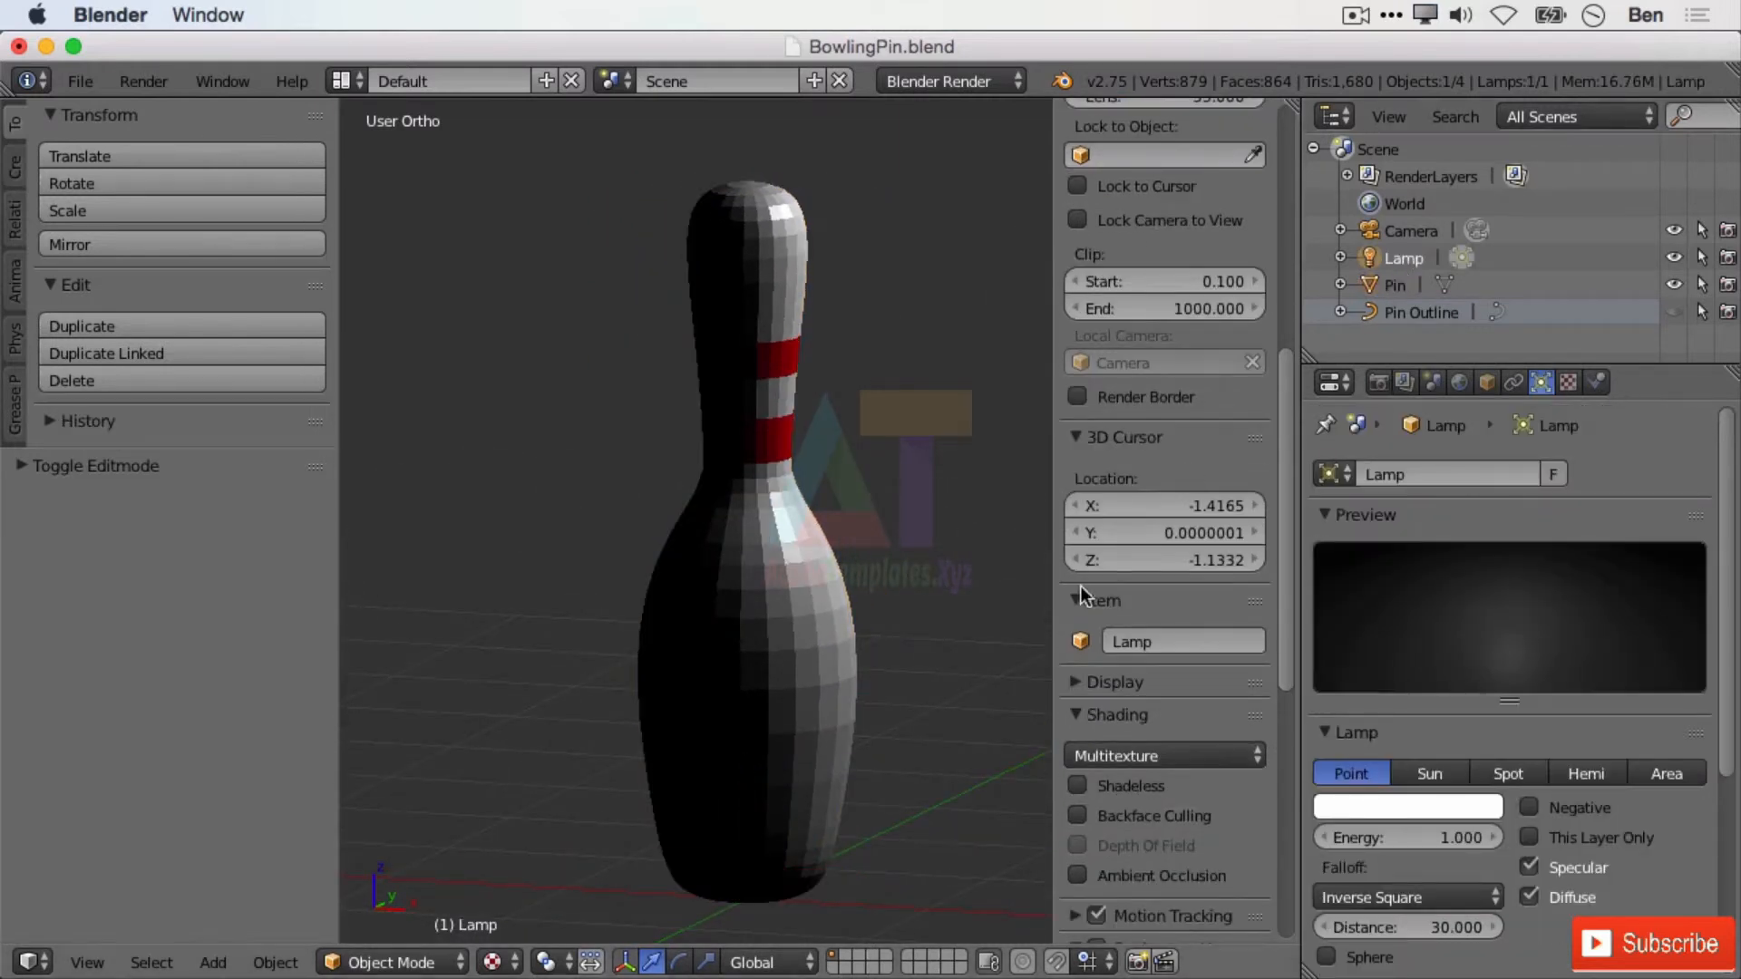
# - Preview the pin in Rendered viewport shading, return to Solid shading and inspect the pin from other angles
pyautogui.click(491, 962)
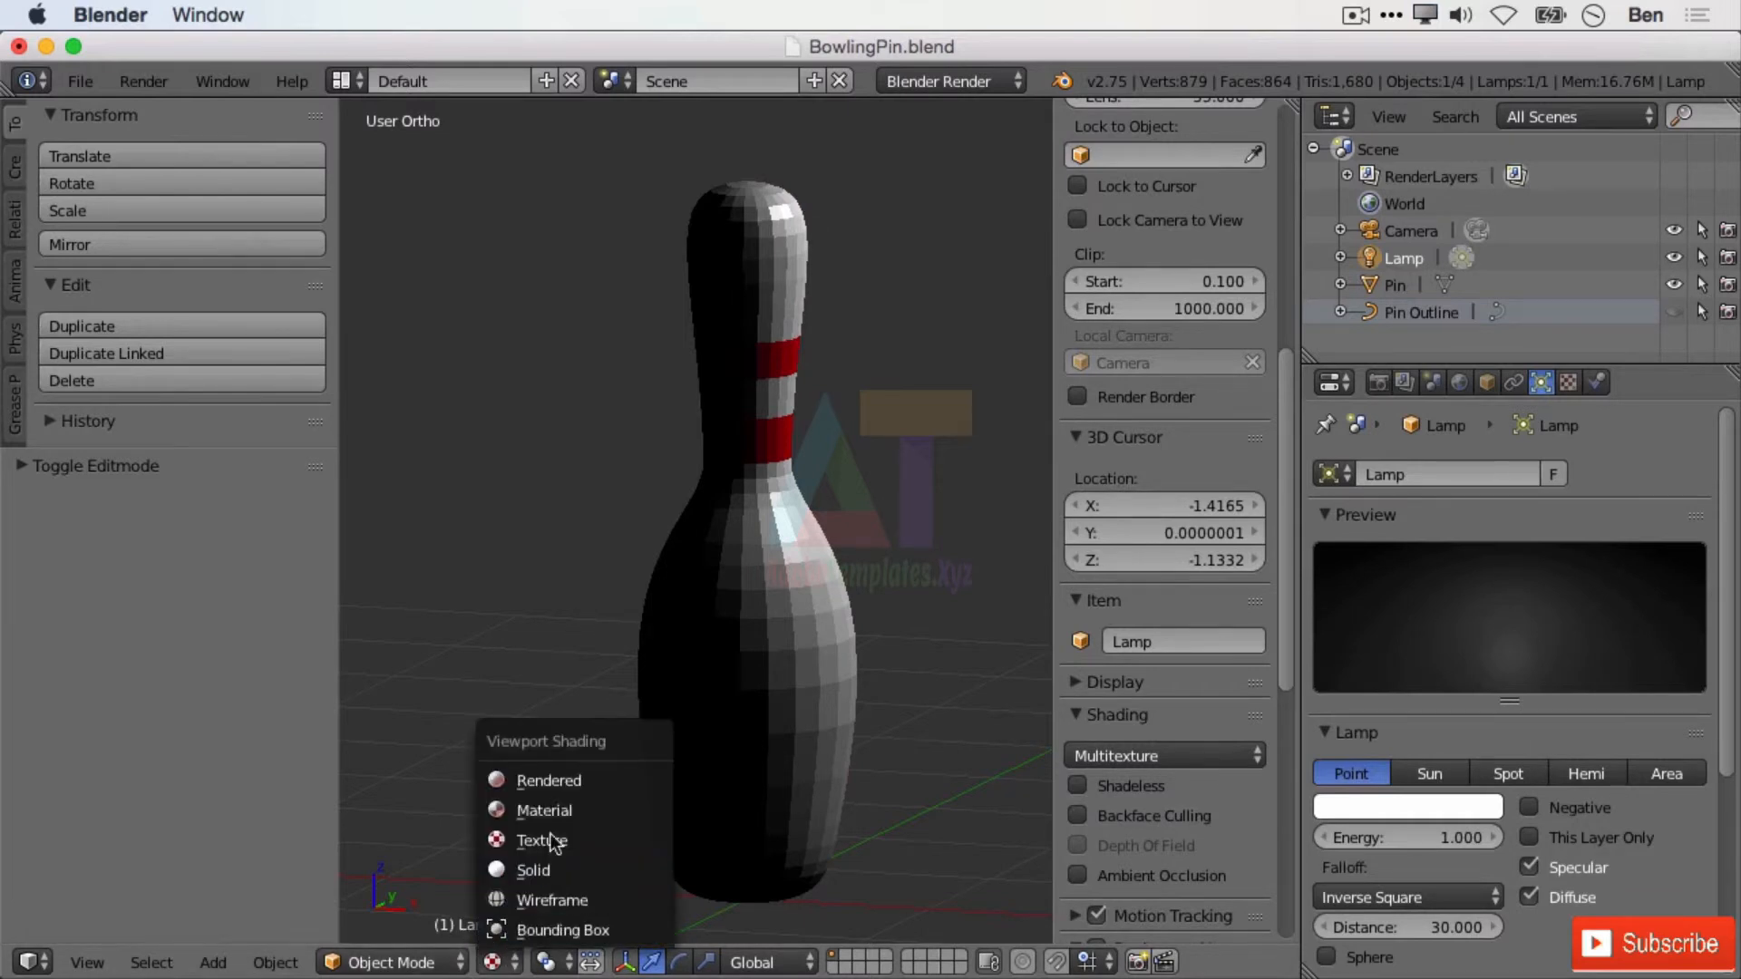
pyautogui.click(575, 781)
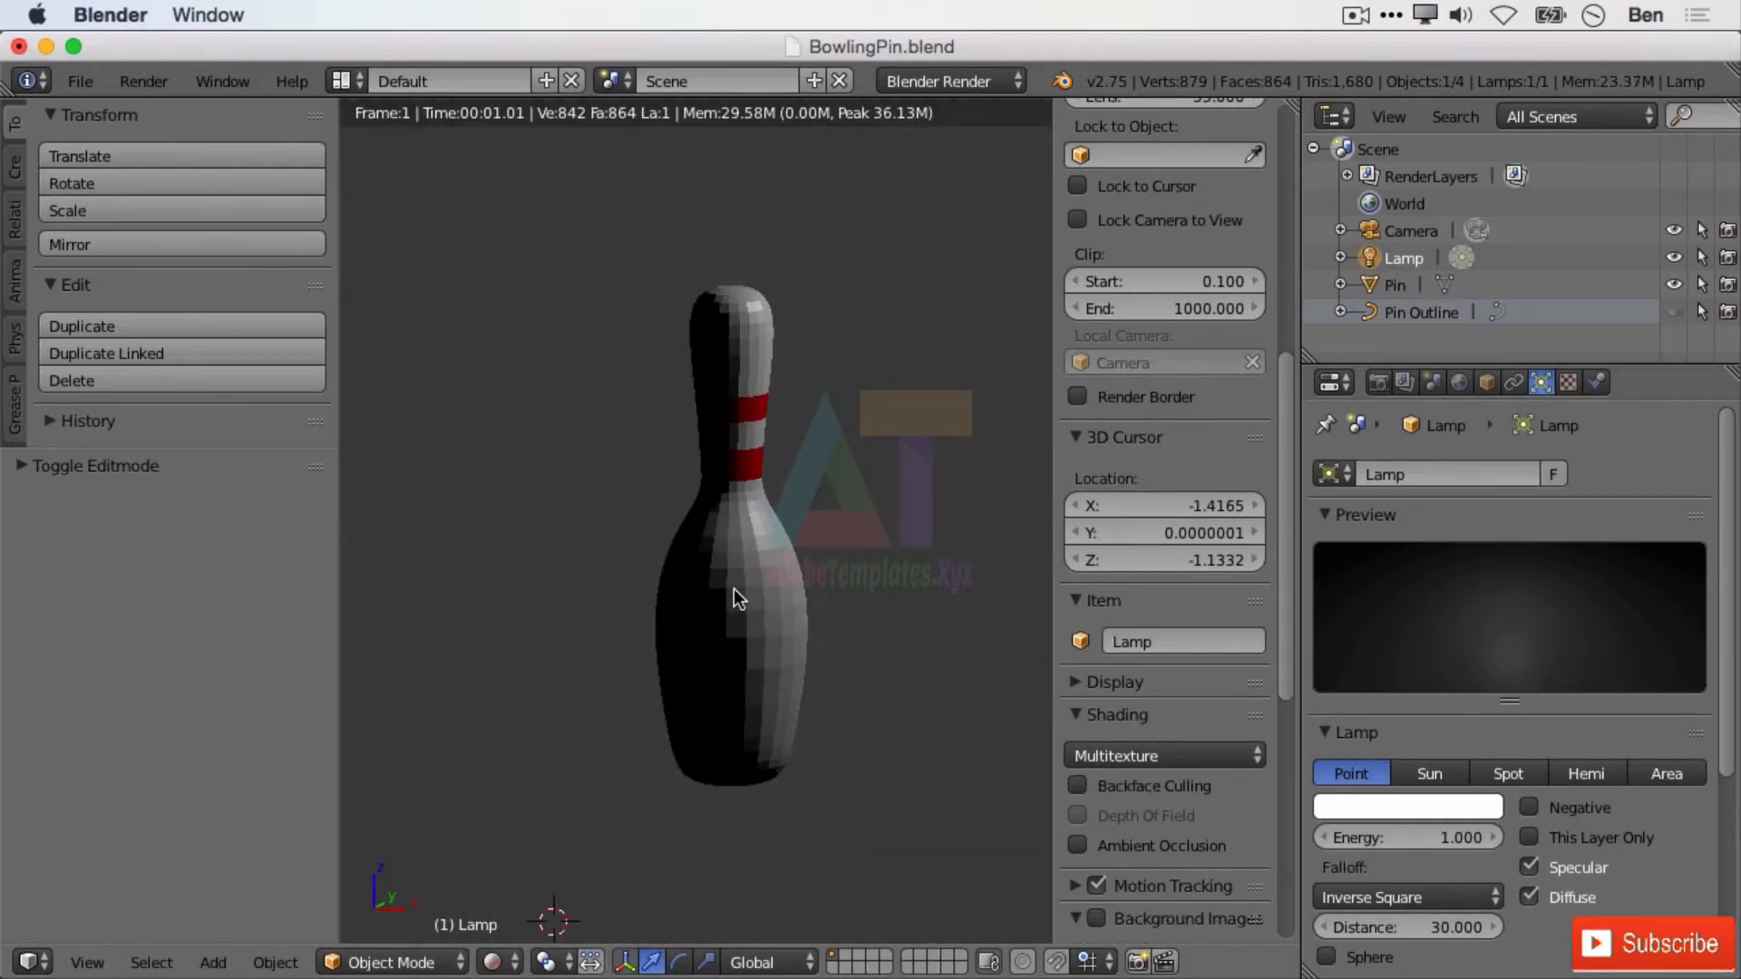
pyautogui.scroll(-1, 733, 589)
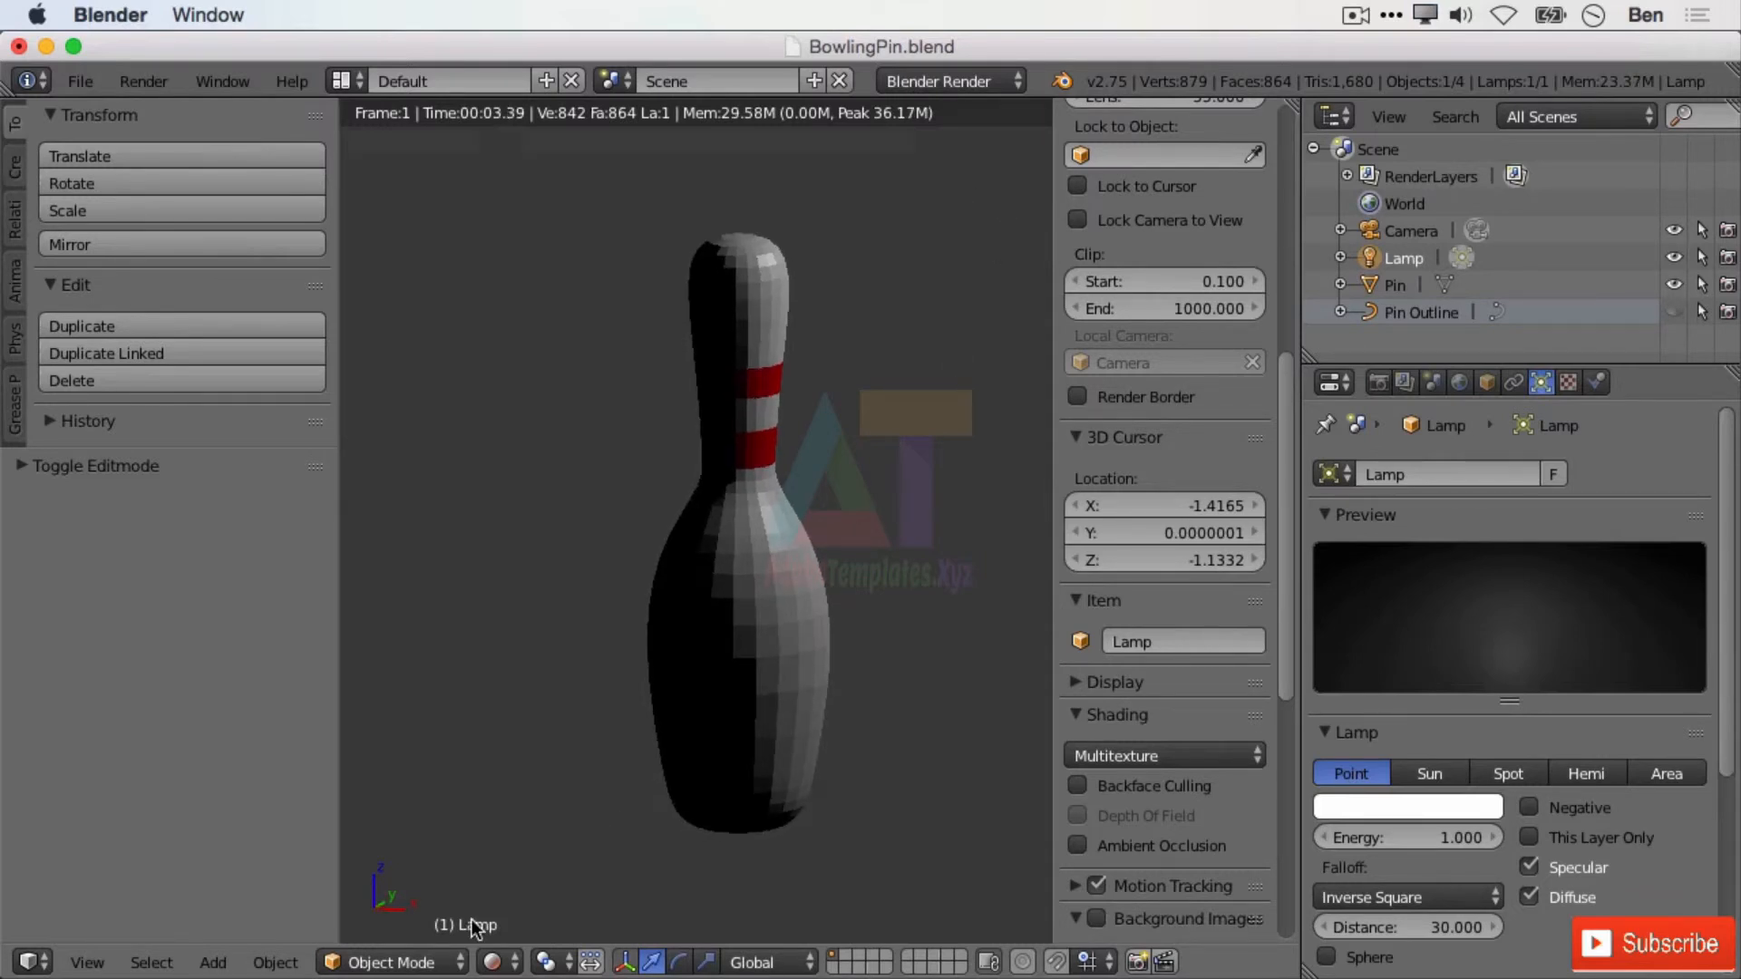
pyautogui.click(491, 962)
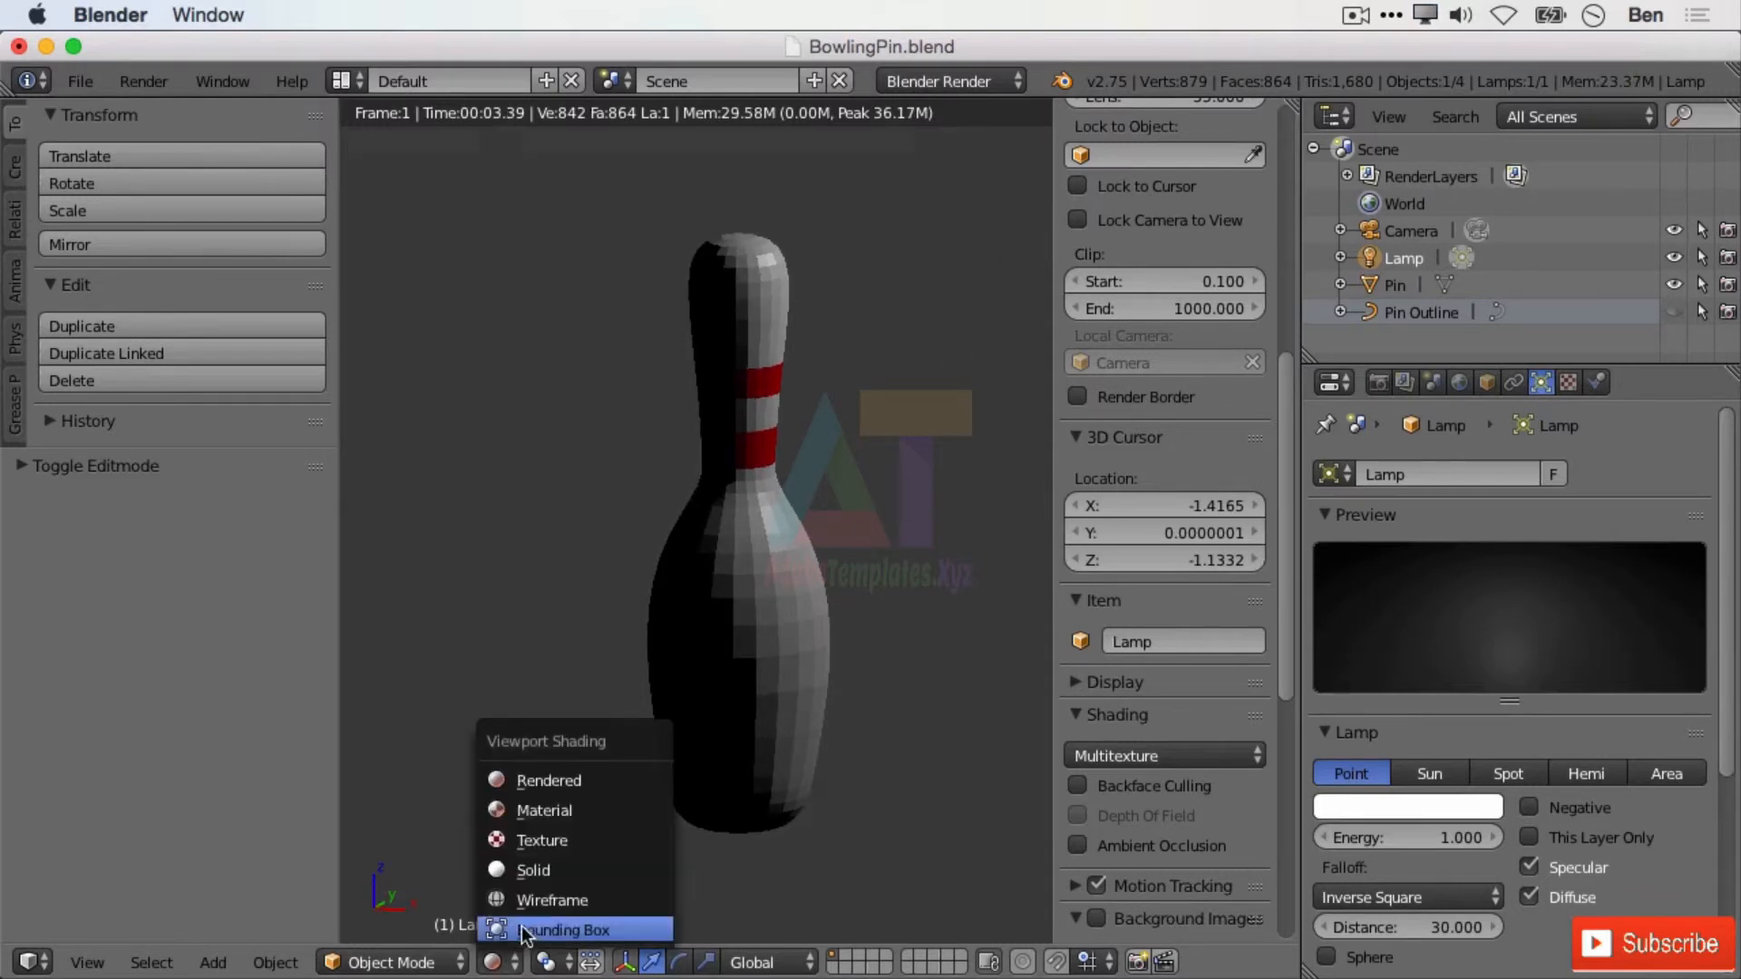
pyautogui.click(563, 867)
pyautogui.scroll(2, 873, 587)
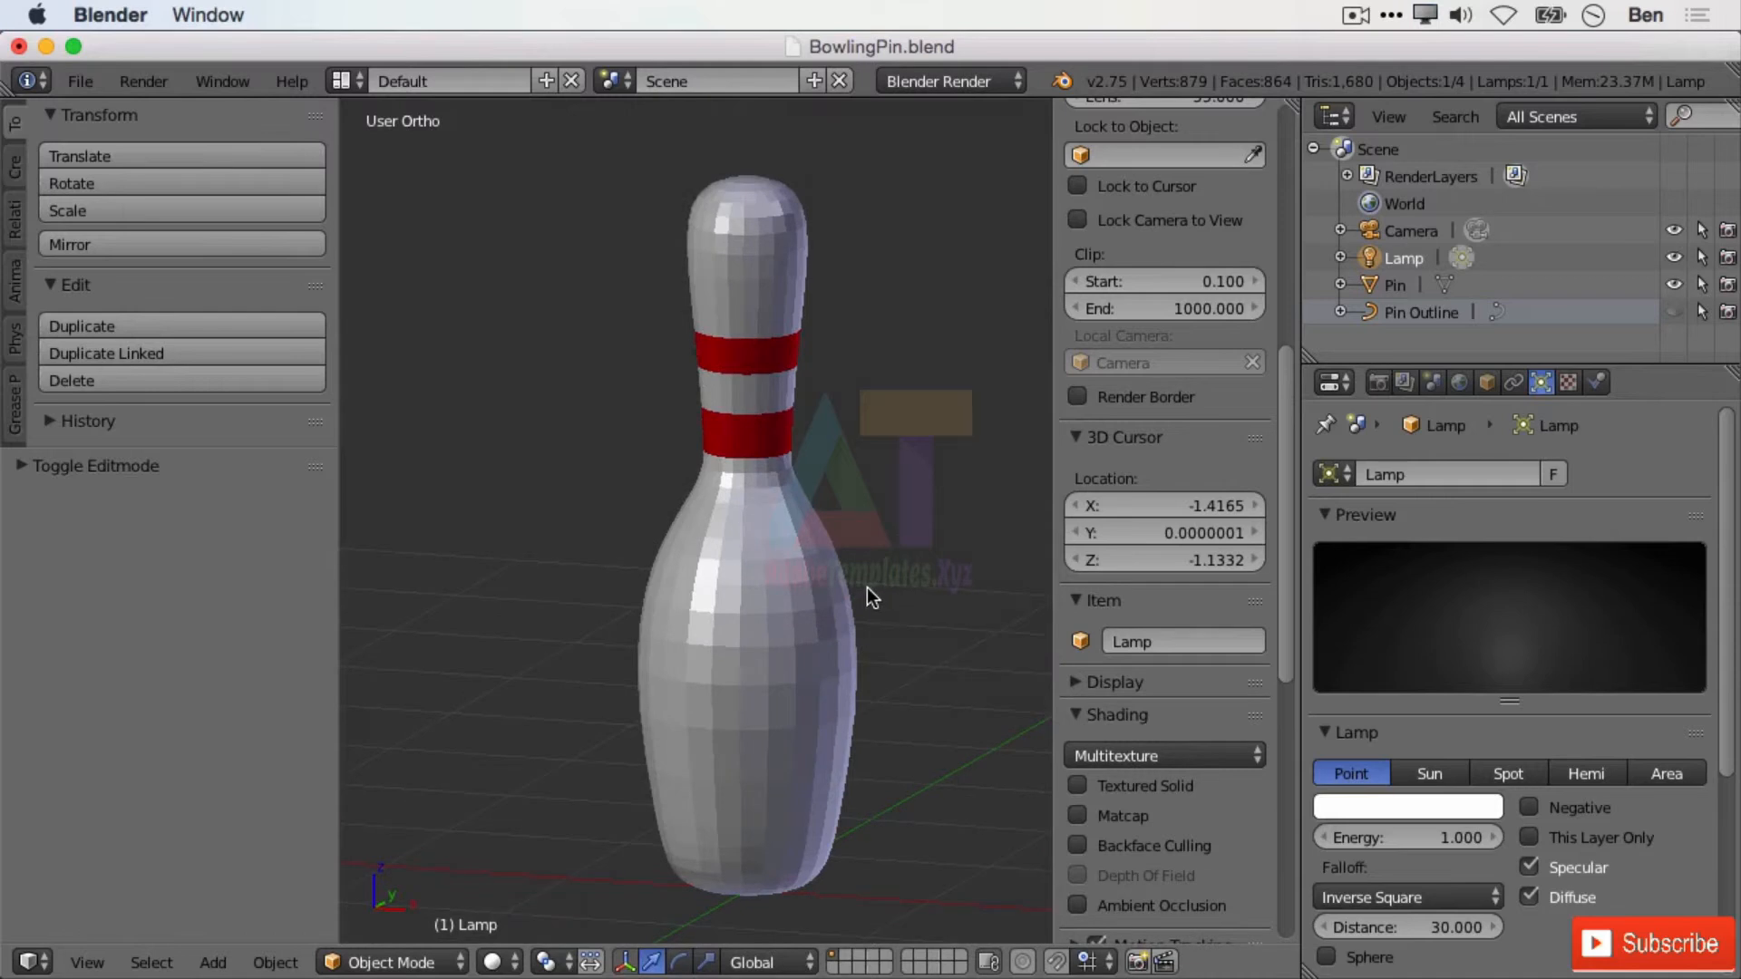
pyautogui.moveTo(867, 585); pyautogui.dragTo(887, 481, button='middle')
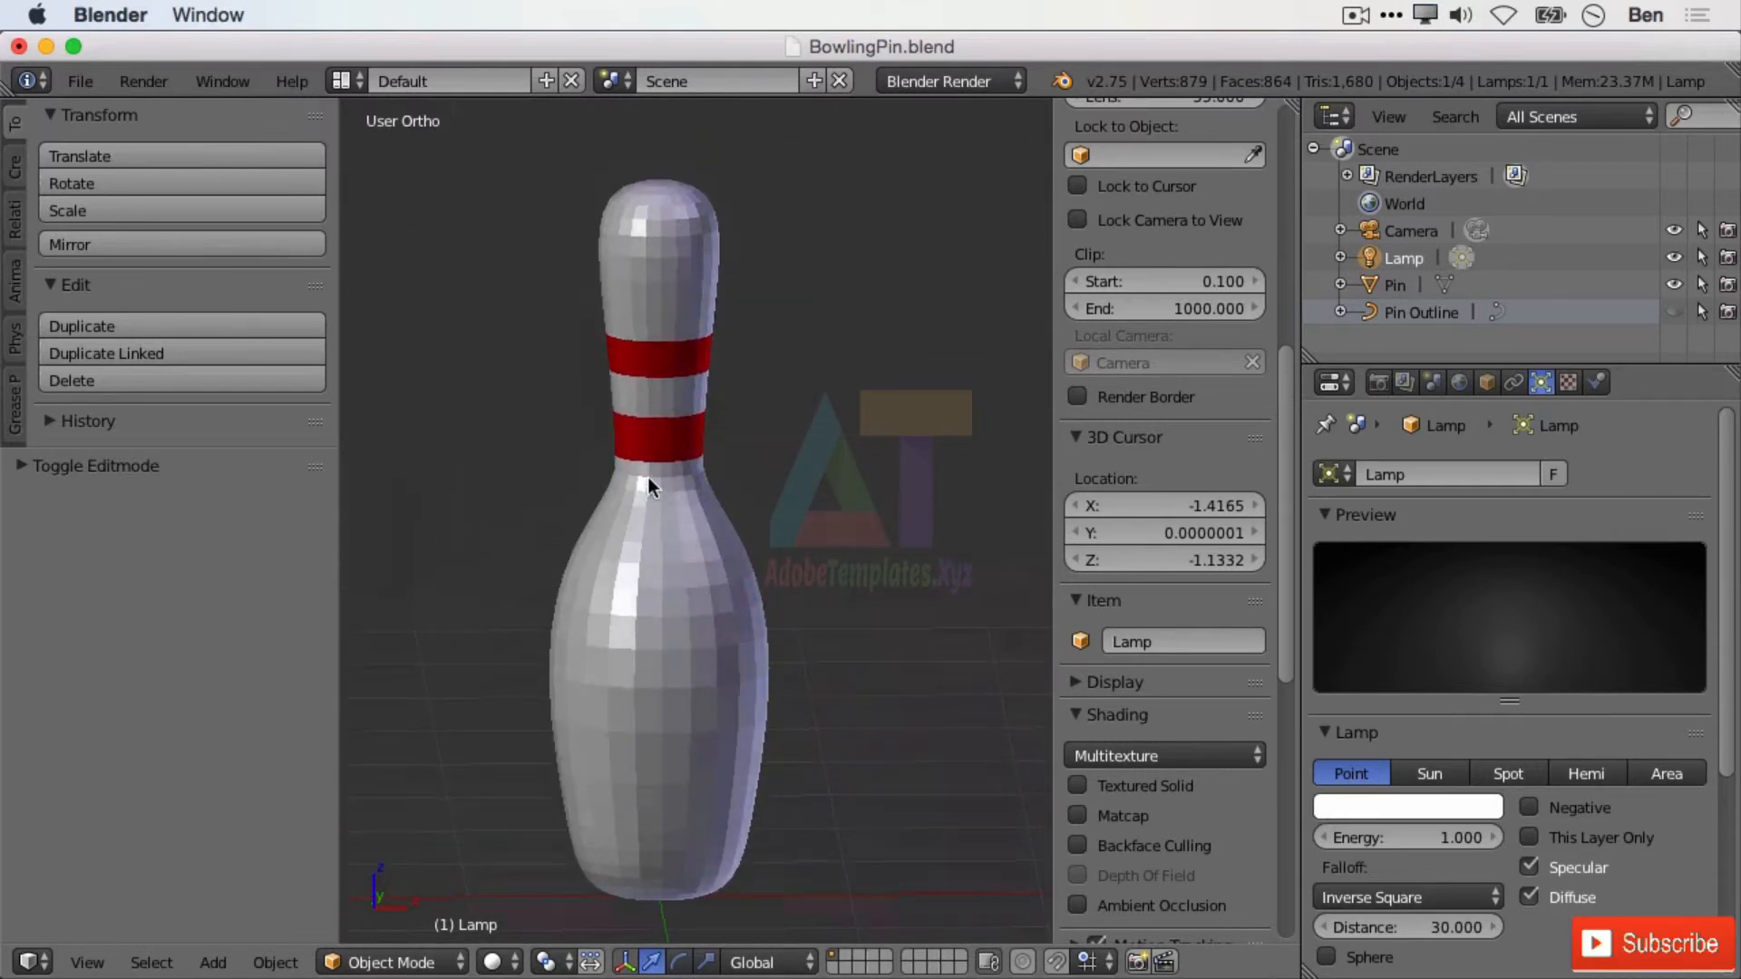
pyautogui.moveTo(649, 477); pyautogui.dragTo(606, 471, button='middle')
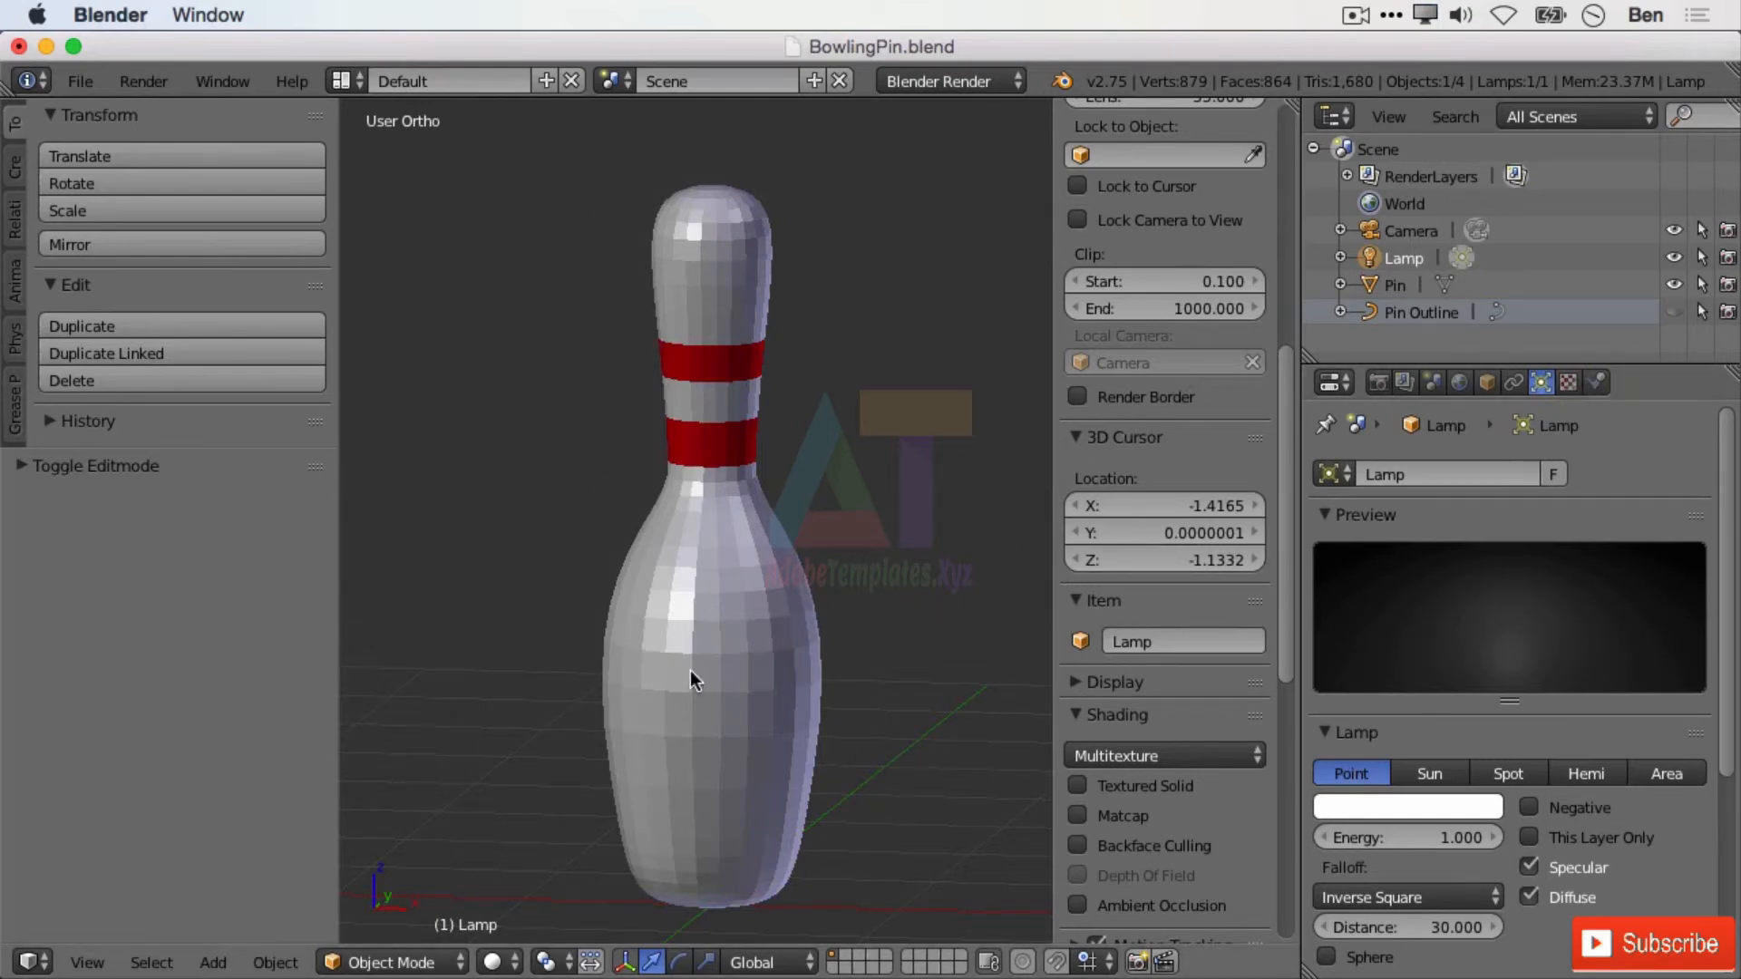
# - Select the pin and its Pin material, and make the material's diffuse colour a slightly brighter off-white
pyautogui.rightClick(687, 720)
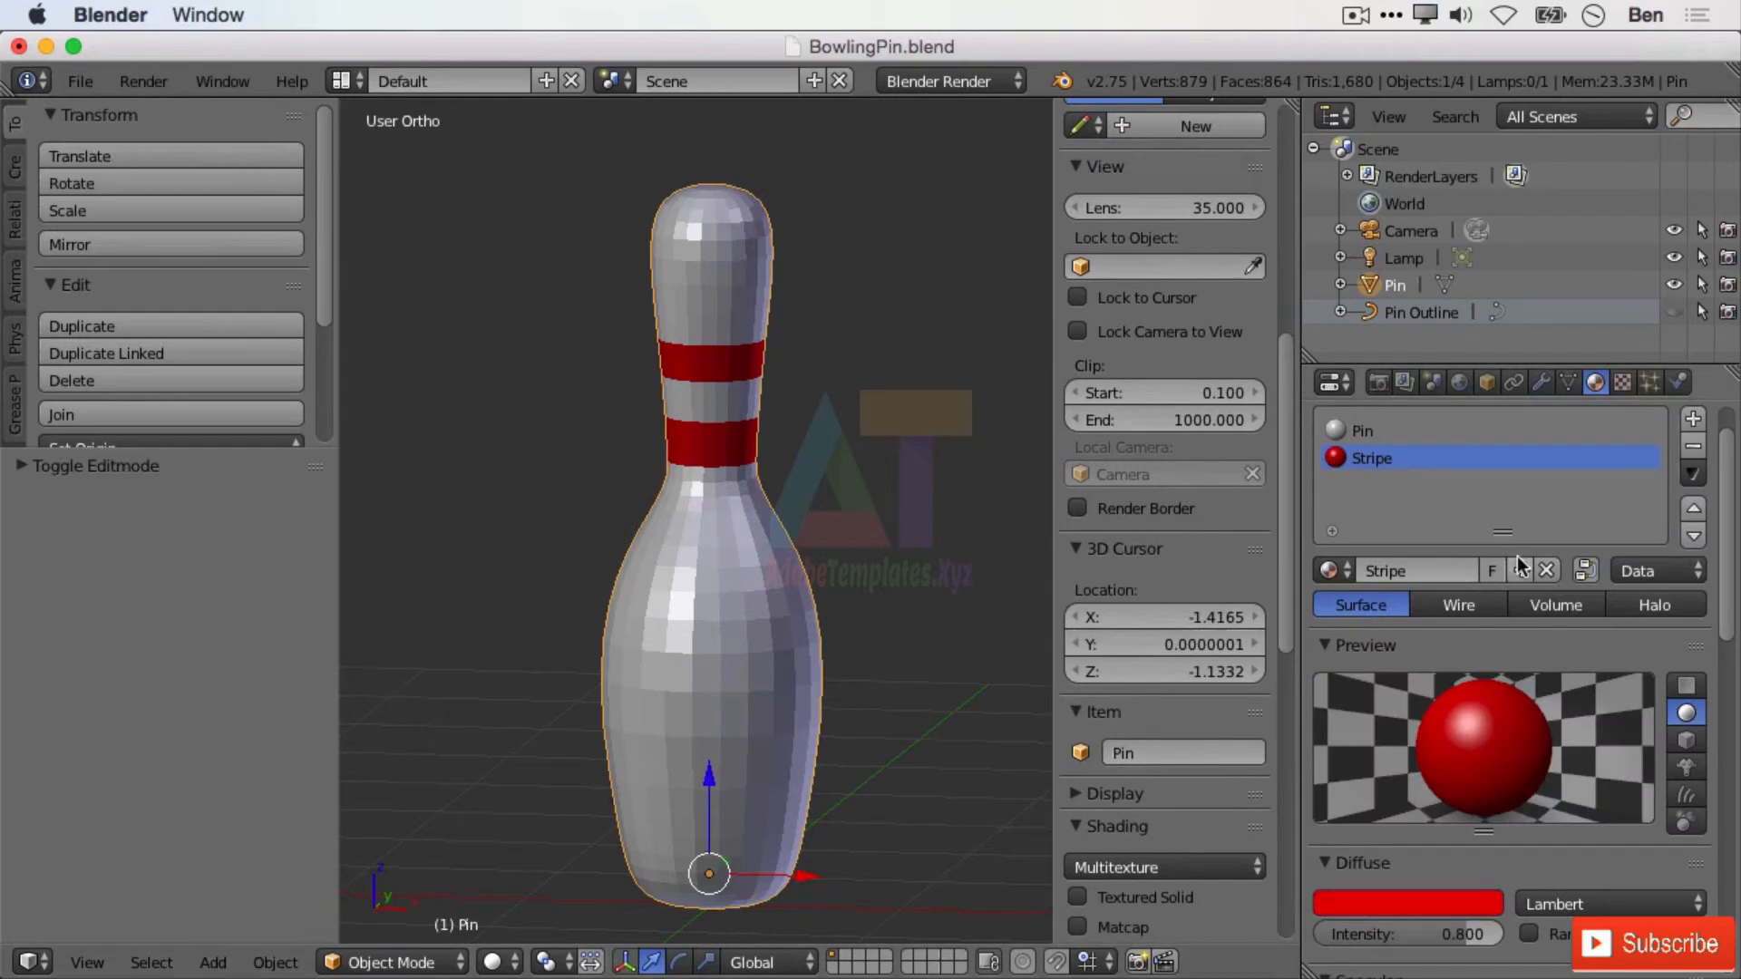
pyautogui.click(1409, 426)
pyautogui.scroll(-3, 1476, 737)
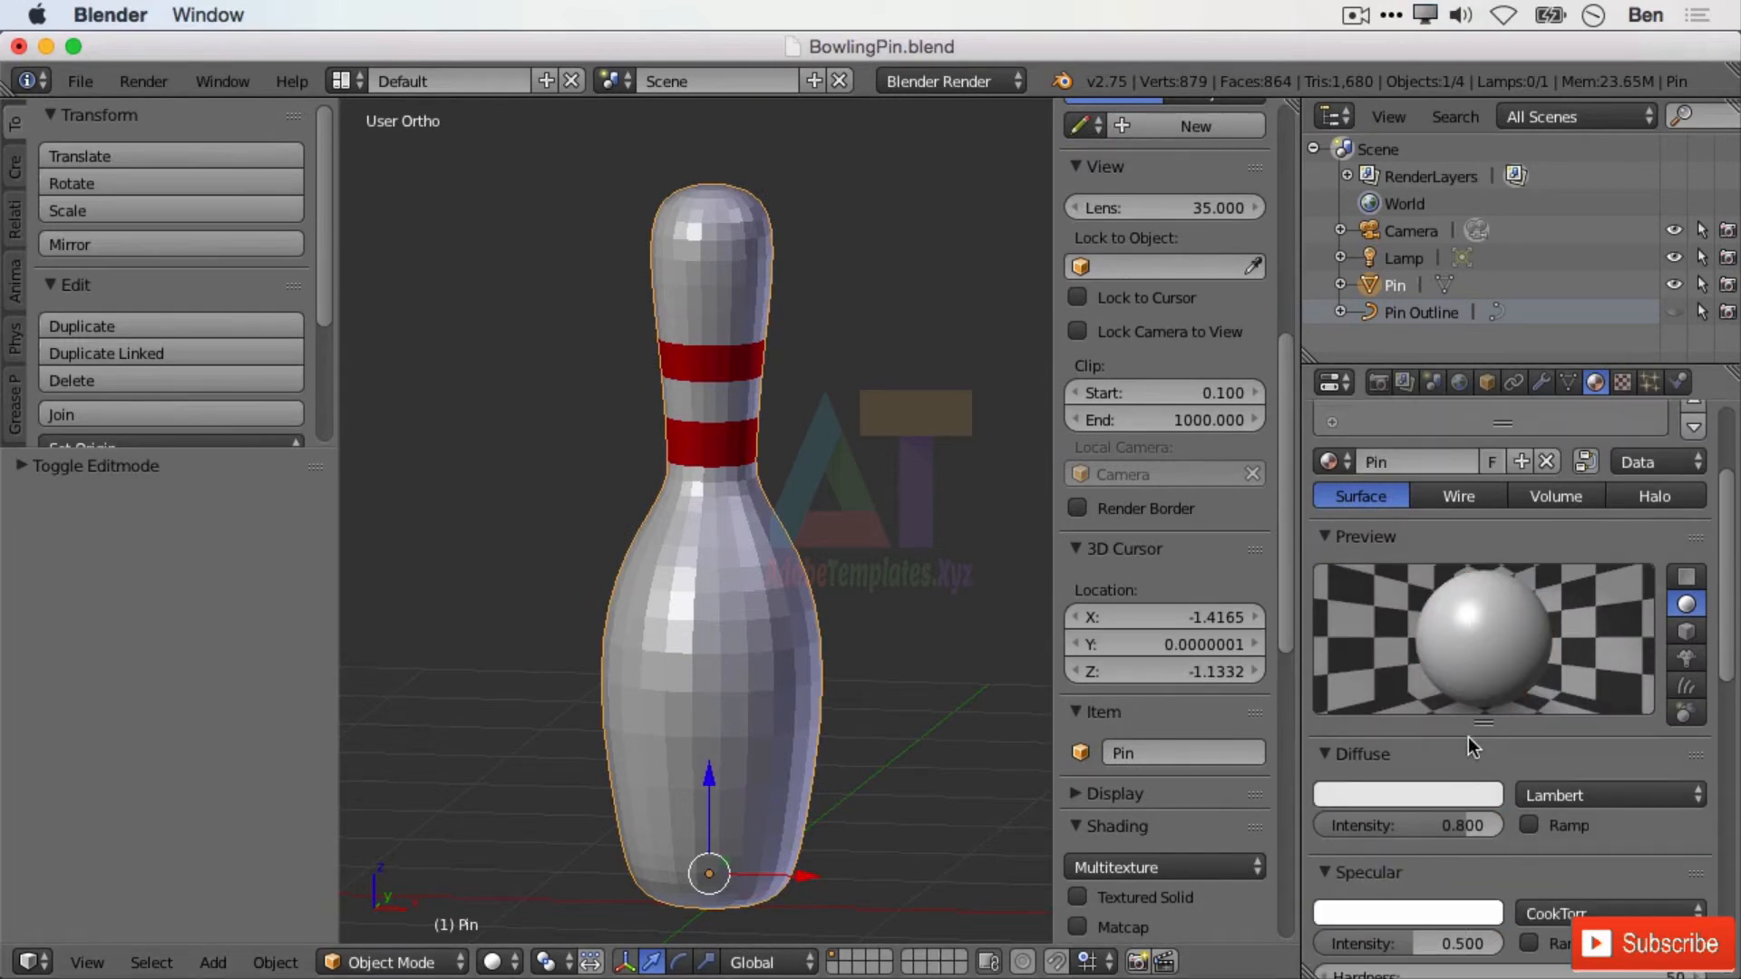
pyautogui.click(1412, 787)
pyautogui.moveTo(1369, 583)
pyautogui.mouseDown()
pyautogui.moveTo(1391, 522)
pyautogui.moveTo(1377, 503)
pyautogui.moveTo(1290, 552)
pyautogui.moveTo(1306, 581)
pyautogui.moveTo(1410, 555)
pyautogui.moveTo(1361, 531)
pyautogui.mouseUp()
pyautogui.scroll(-5, 1467, 711)
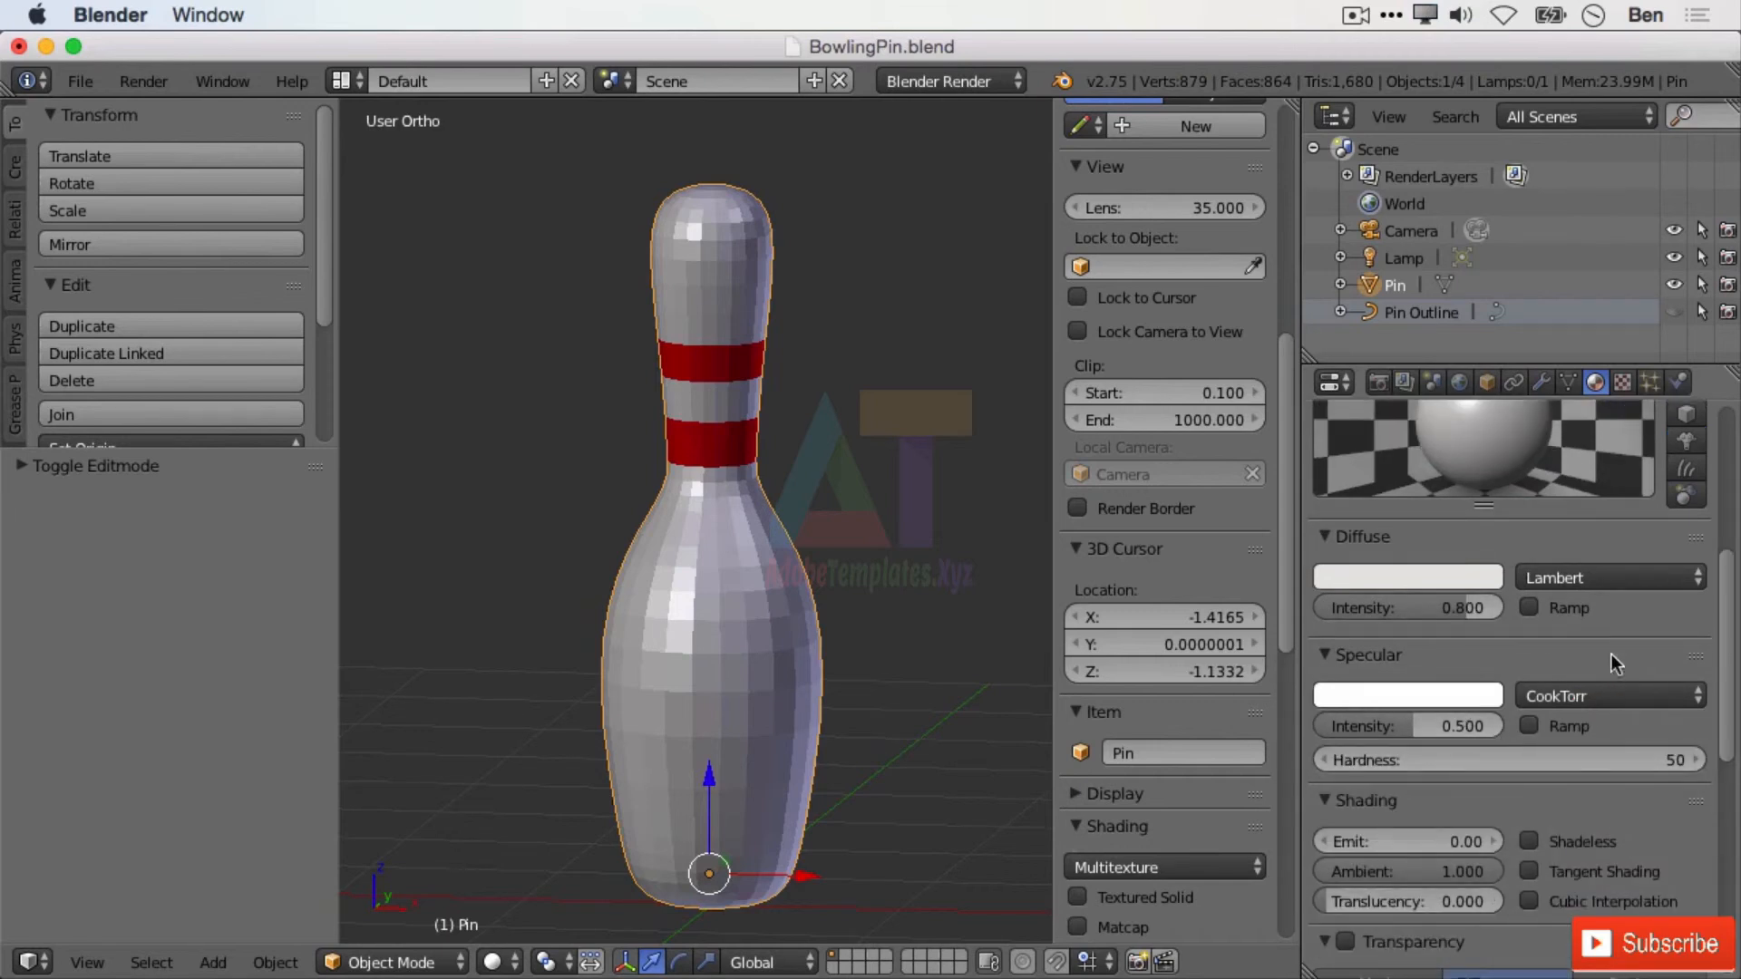
# - Reduce the Pin material's specular intensity to 0.424 and review its remaining shading settings
pyautogui.moveTo(1451, 725); pyautogui.dragTo(1415, 725)
pyautogui.scroll(-10, 1471, 823)
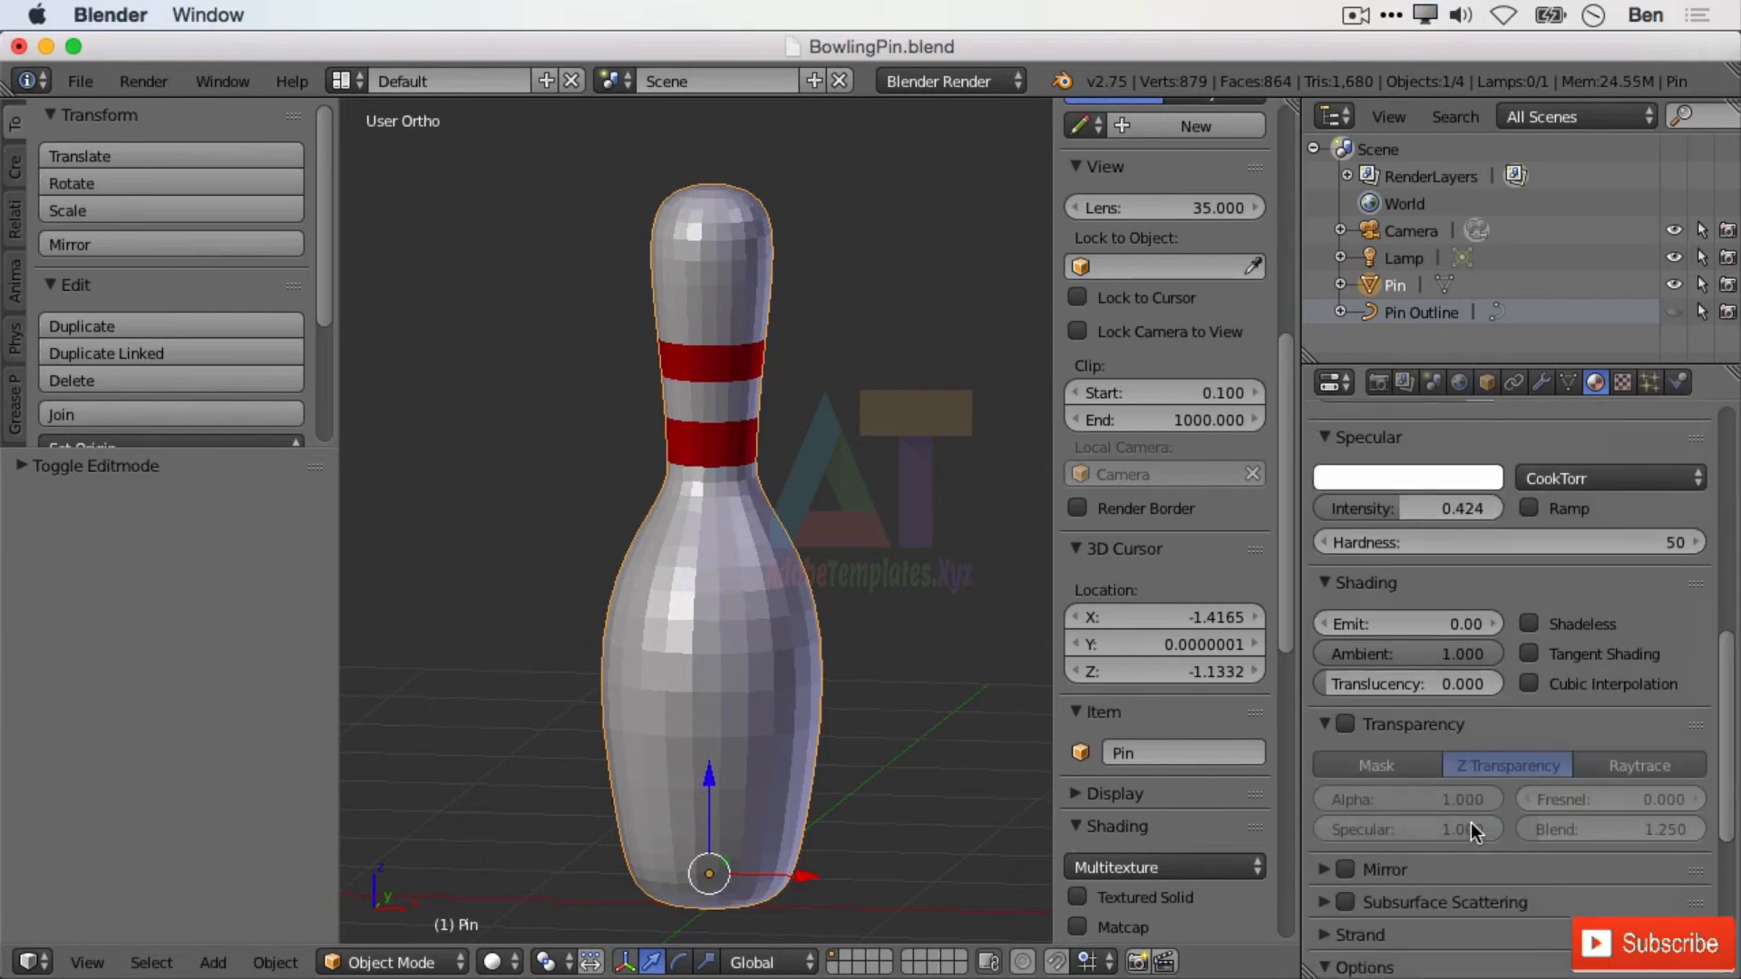
pyautogui.scroll(12, 1466, 811)
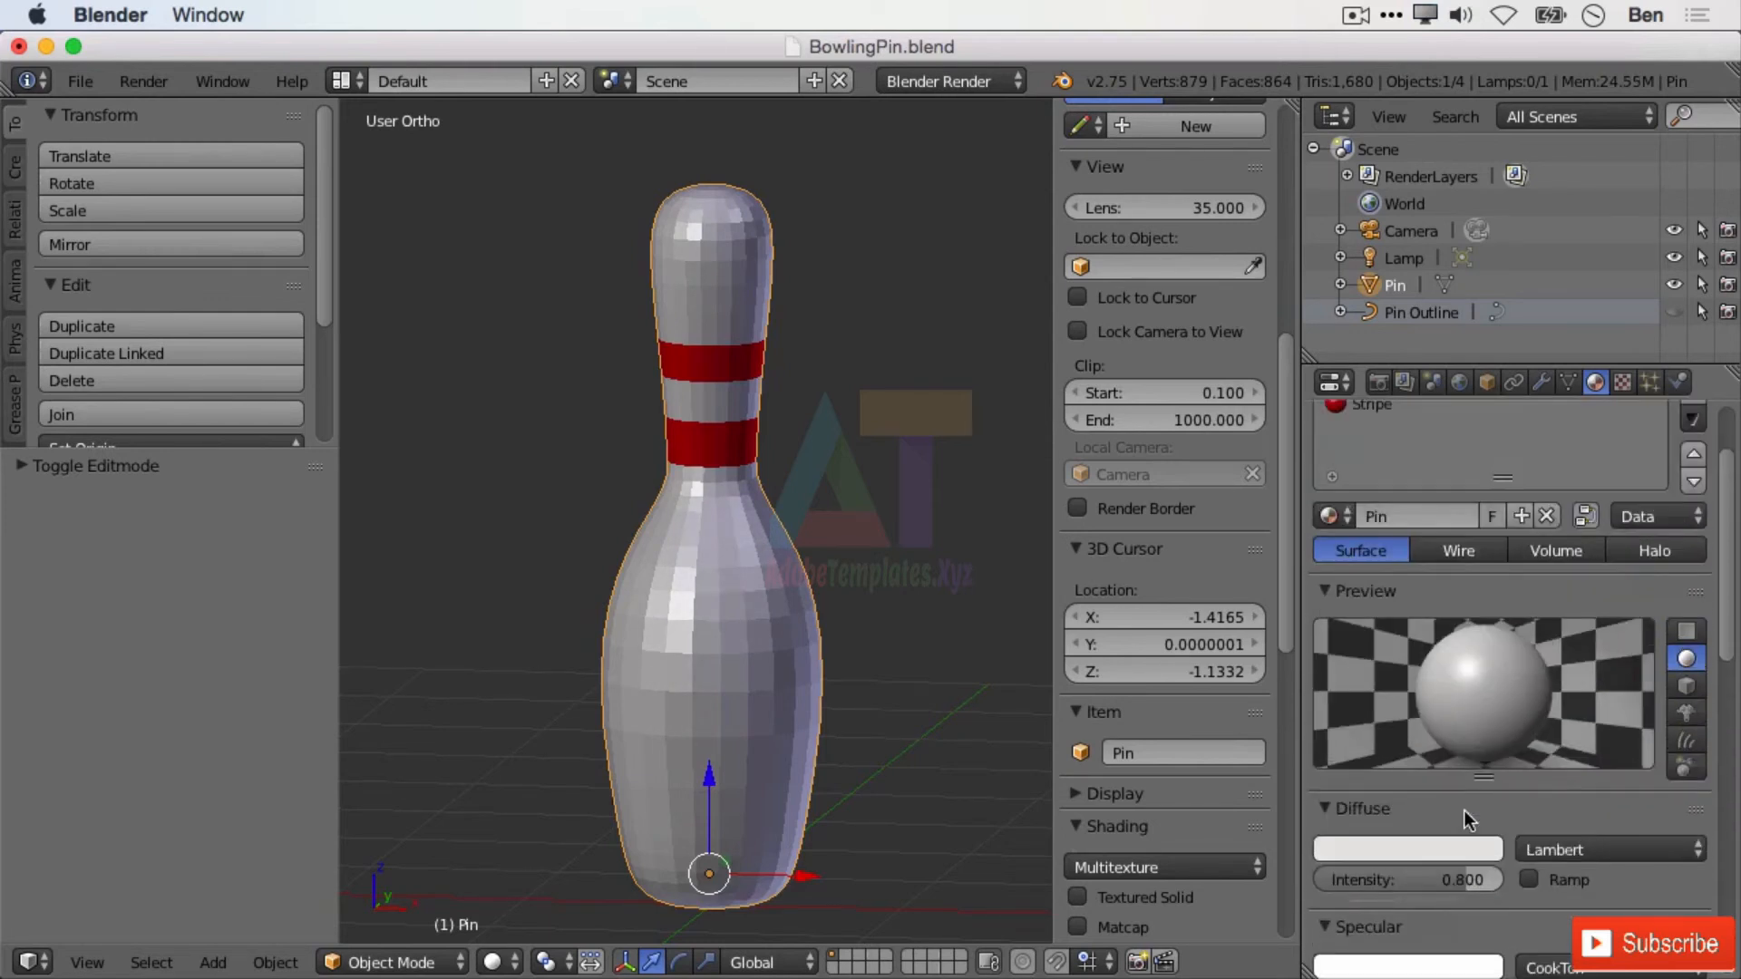
pyautogui.scroll(-4, 1466, 809)
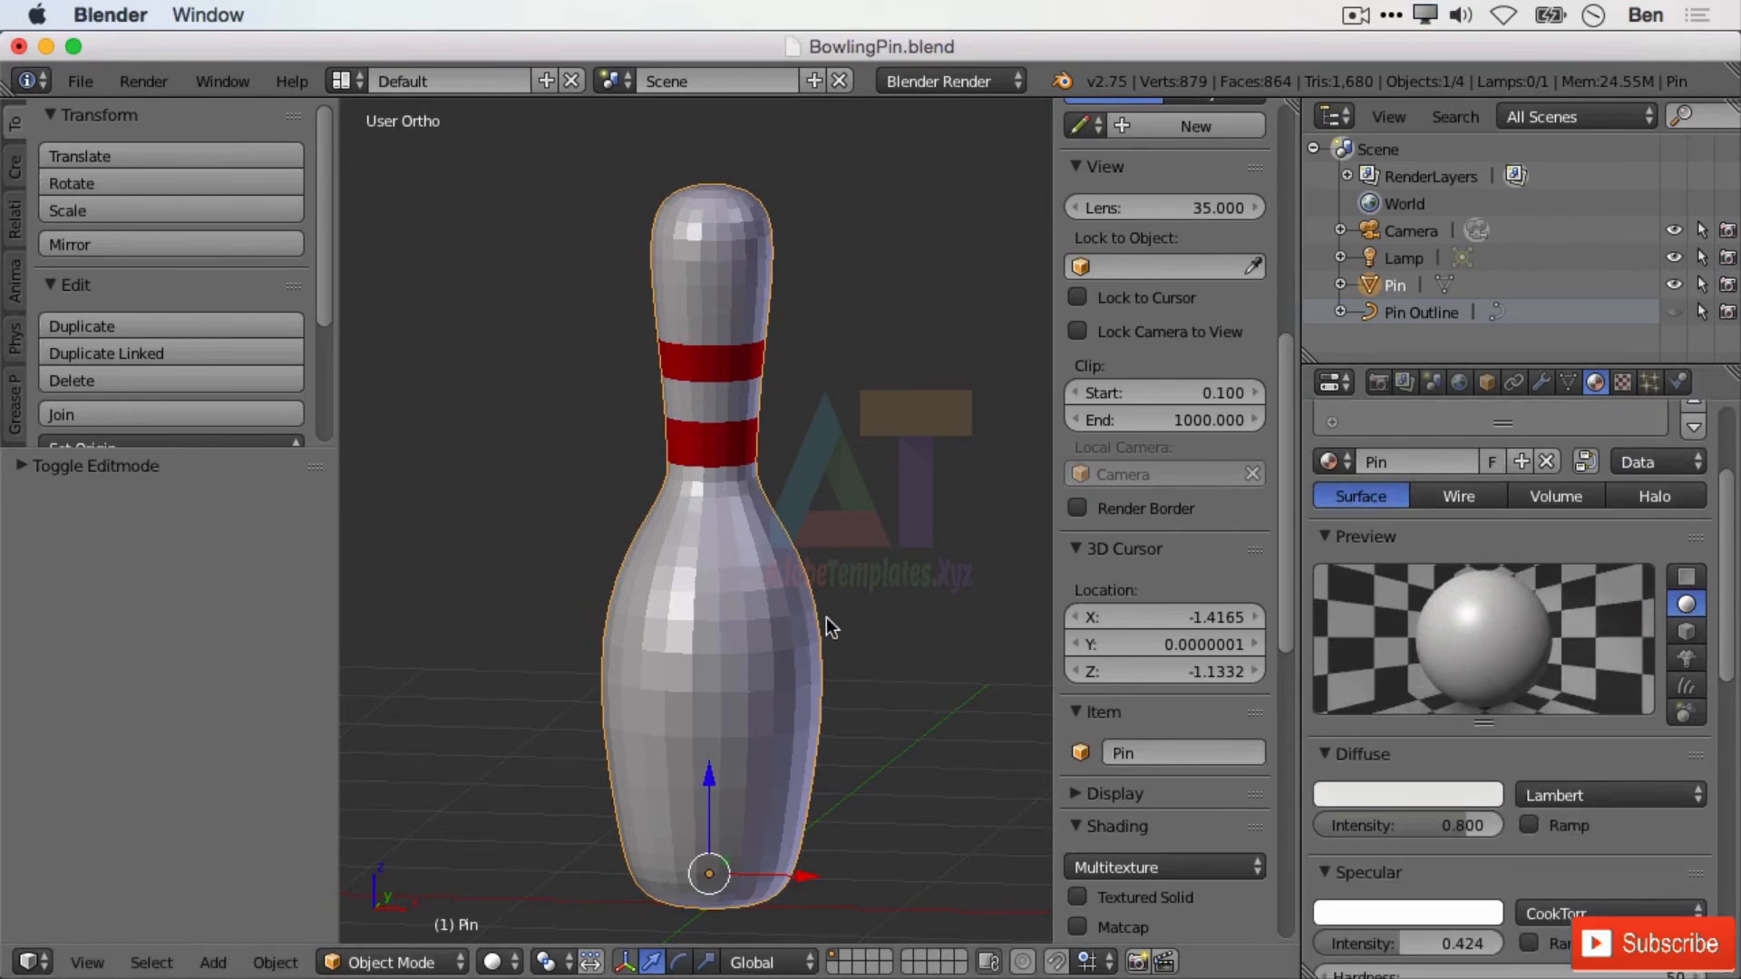
# - Place the 3D cursor in empty space beside the pin's lower body, at about X -1.27, Y -0.69, Z 0.89
pyautogui.click(731, 372)
pyautogui.click(695, 367)
pyautogui.click(696, 445)
pyautogui.click(448, 751)
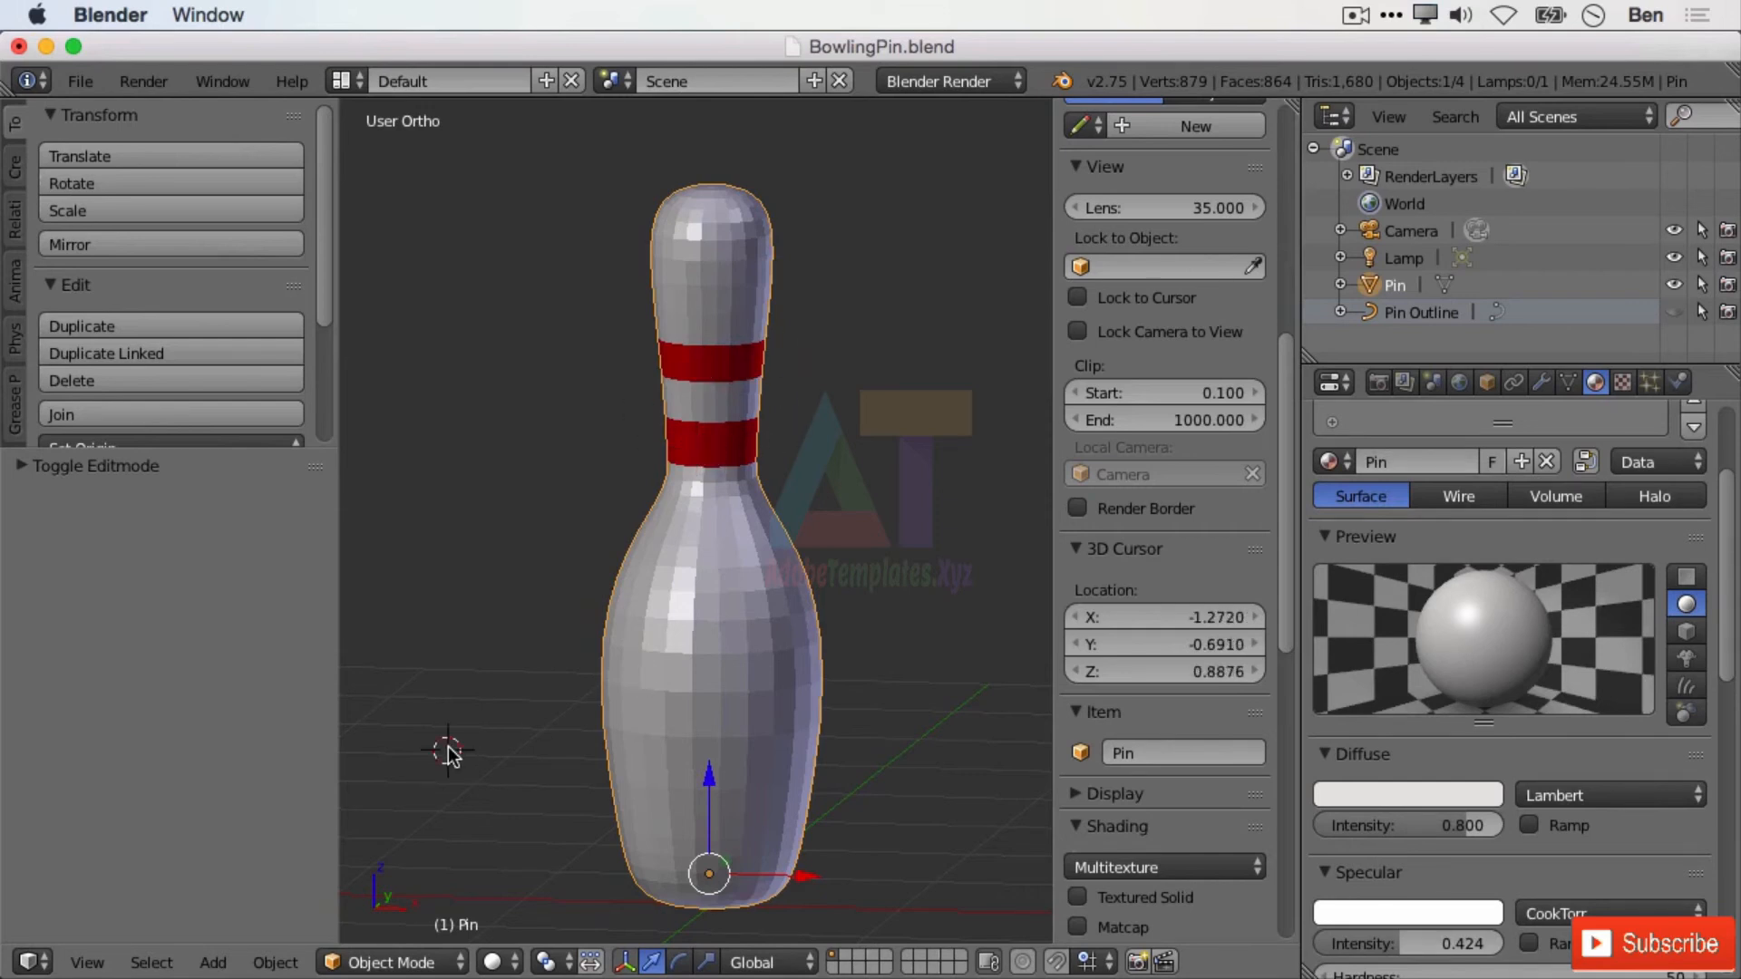